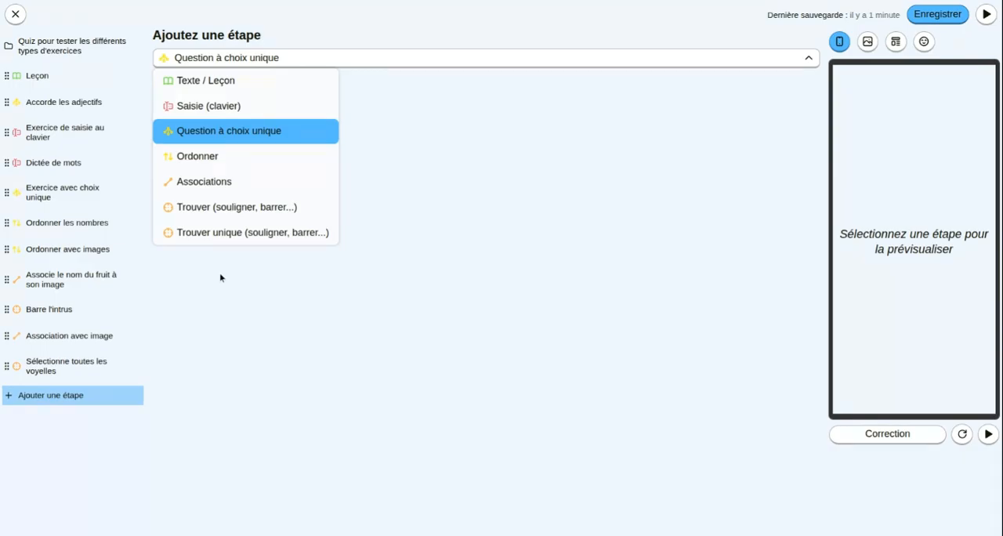
- Add a "Question à choix unique" step and use "Combien d'ananas vois-tu ?" as both its title and its content heading
click(196, 138)
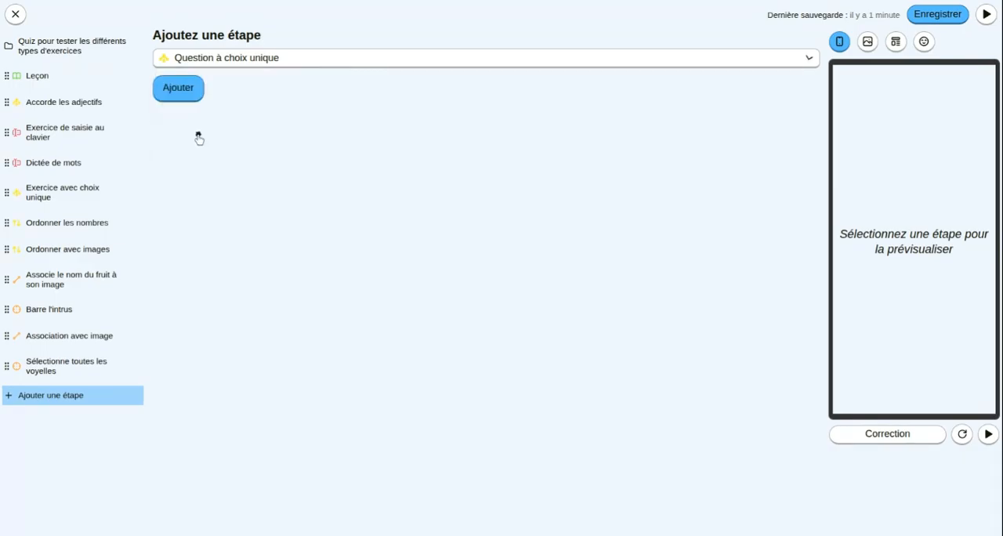
click(177, 87)
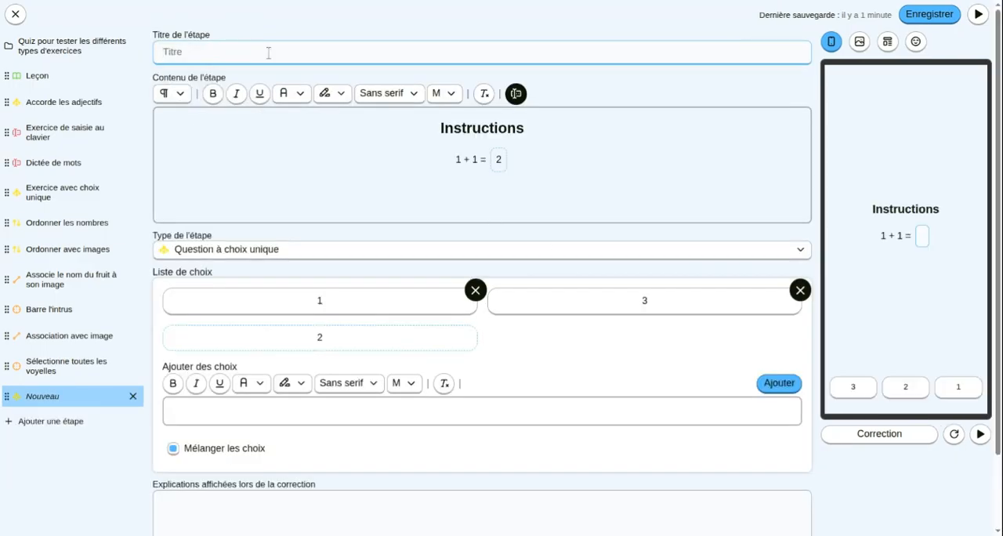
text(Combien d'ananas vois-tu ?)
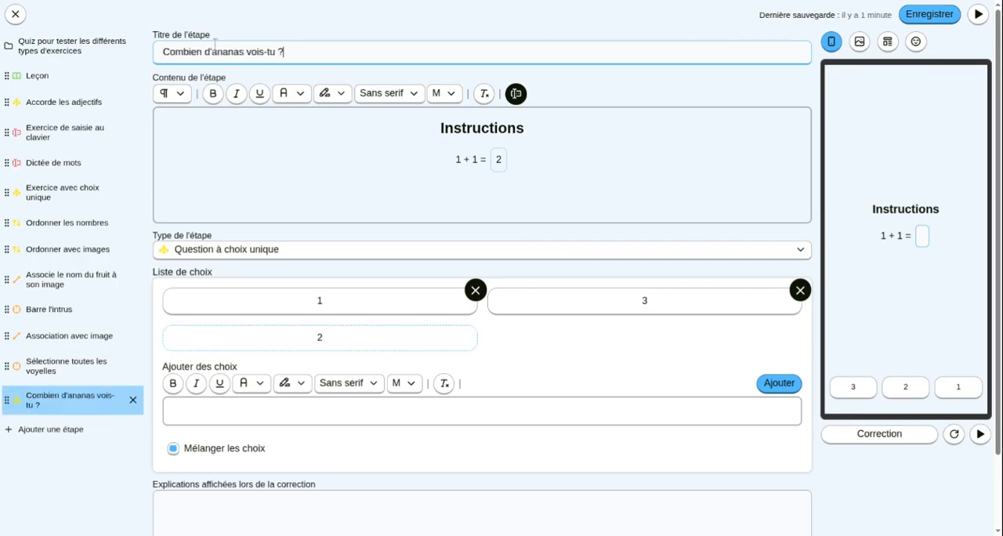
double_click(496, 132)
text(Combien d'ananas vois-tu ?)
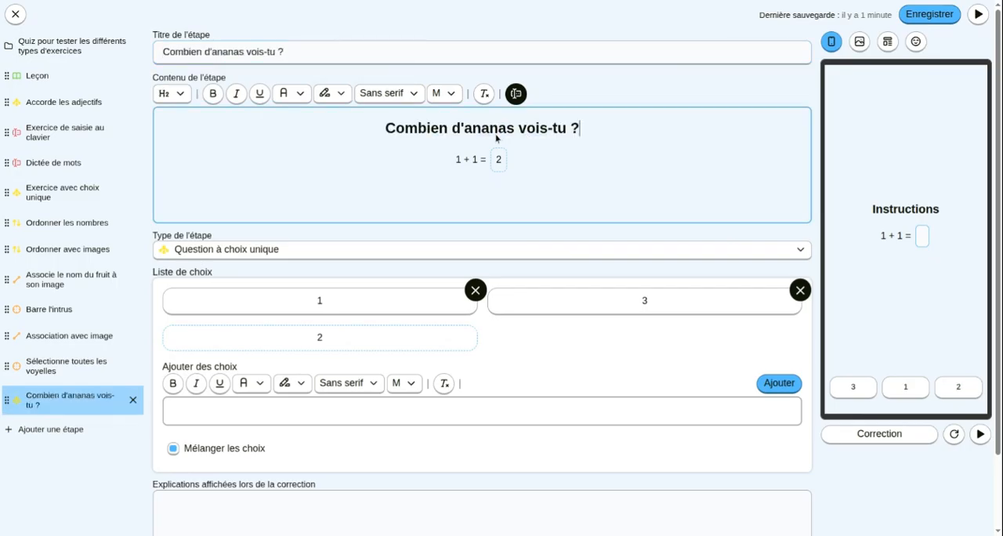
- Insert three pineapple images on a new line below the heading: two upright orange ones and one tilted
key(Return)
click(859, 42)
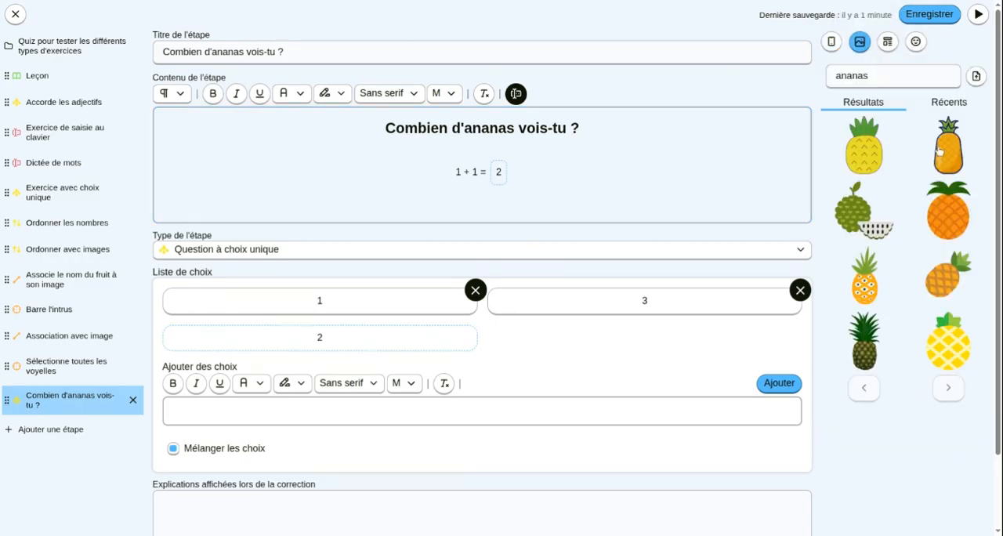
click(945, 210)
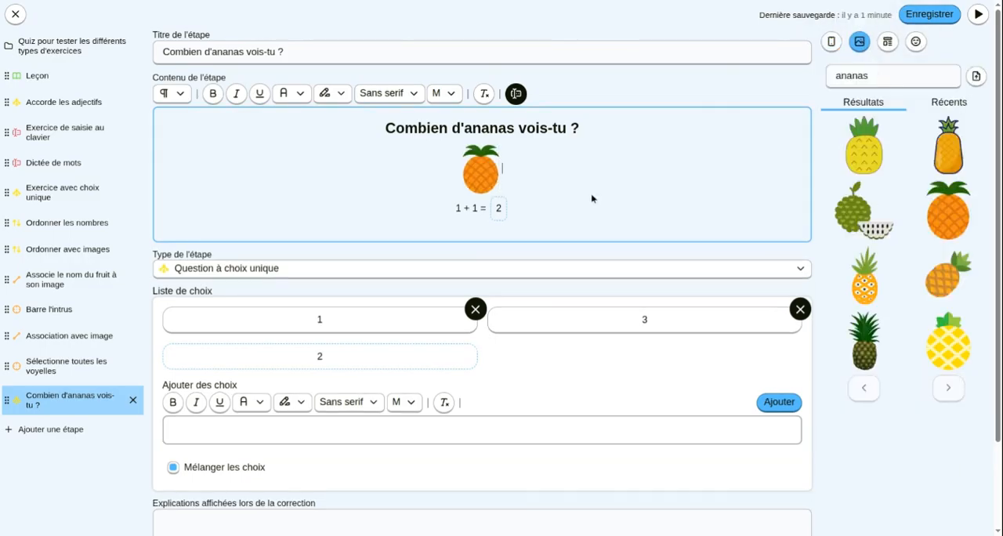
click(952, 225)
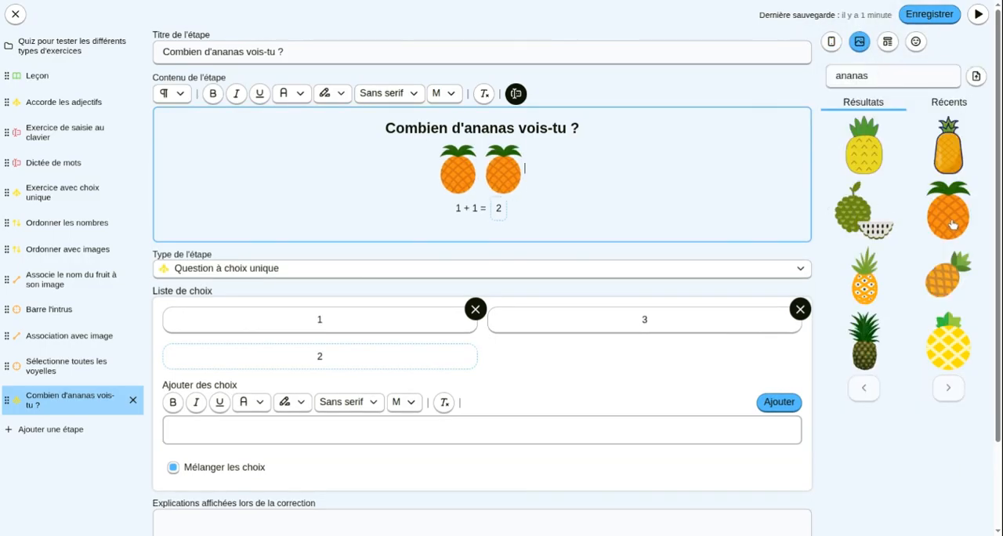
click(949, 282)
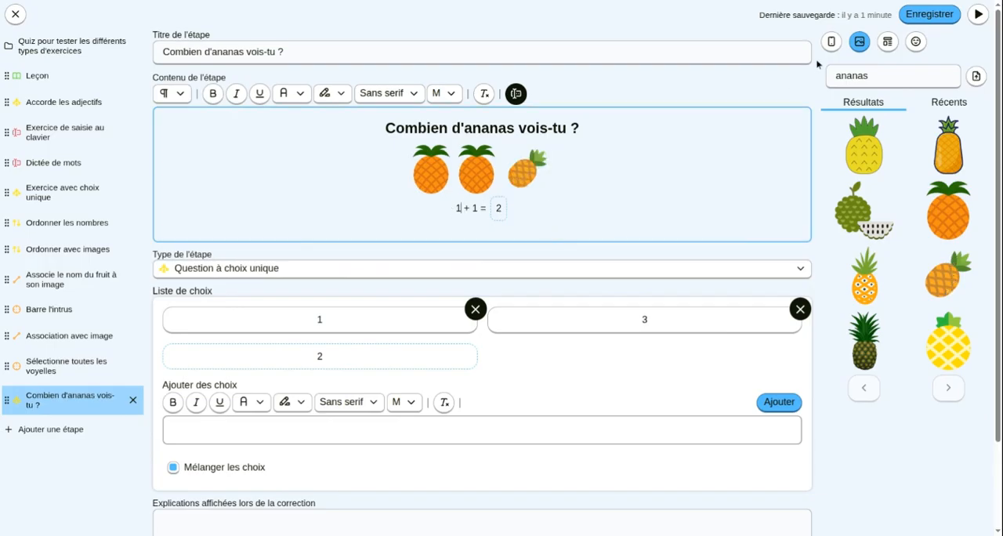
click(832, 42)
- Set the answer blank to 3, remove the "1 + 1 =" text before it and add an empty line above
click(499, 210)
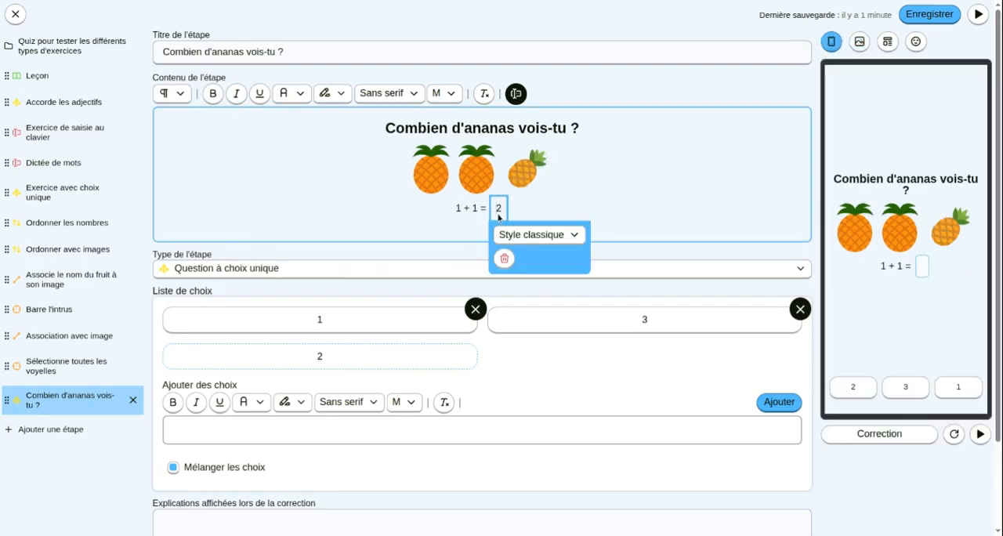
key(BackSpace)
text(3)
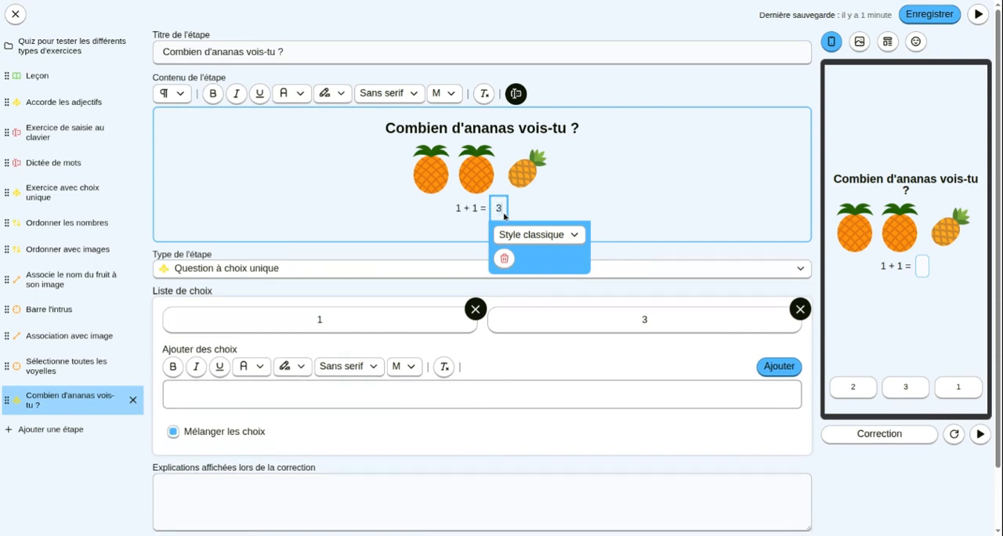
drag(453, 210, 486, 216)
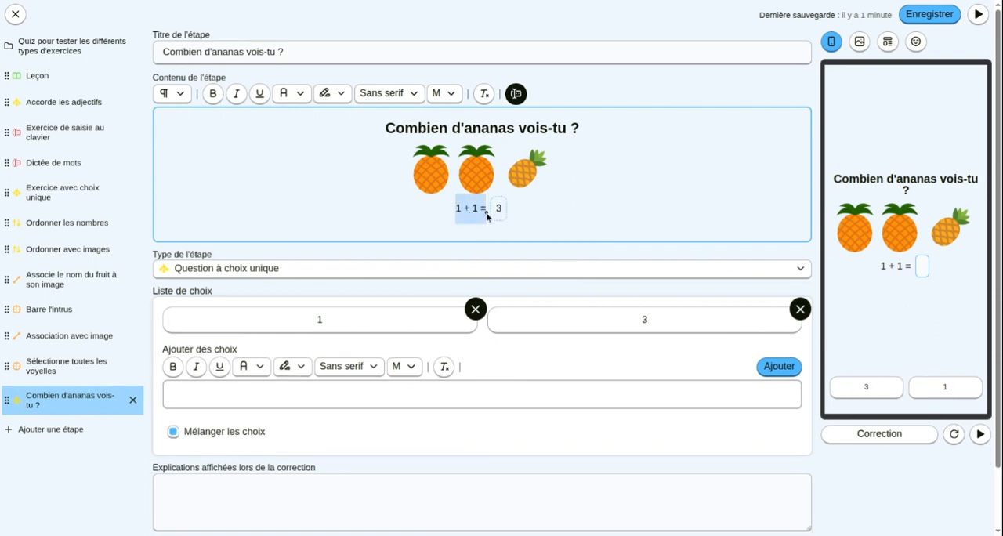
key(BackSpace)
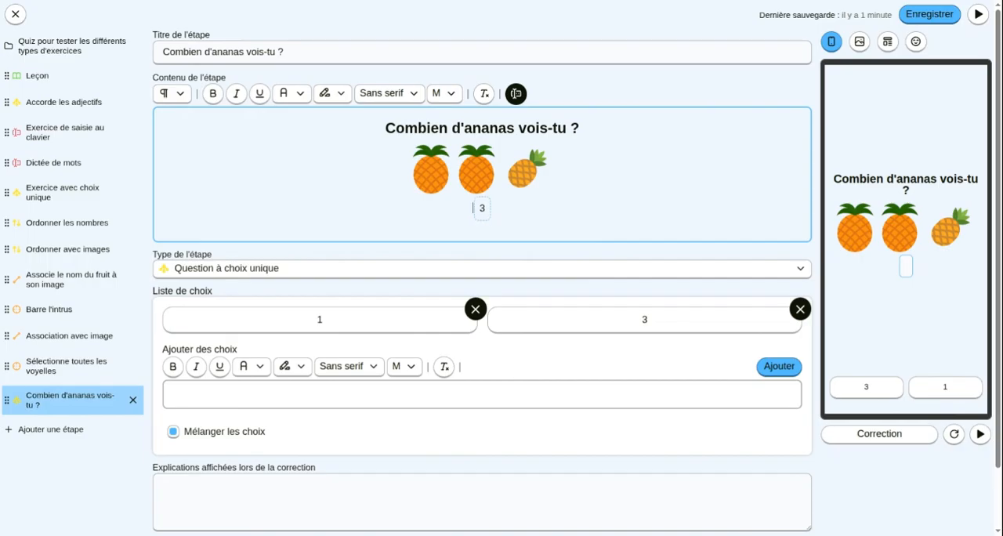
key(Return)
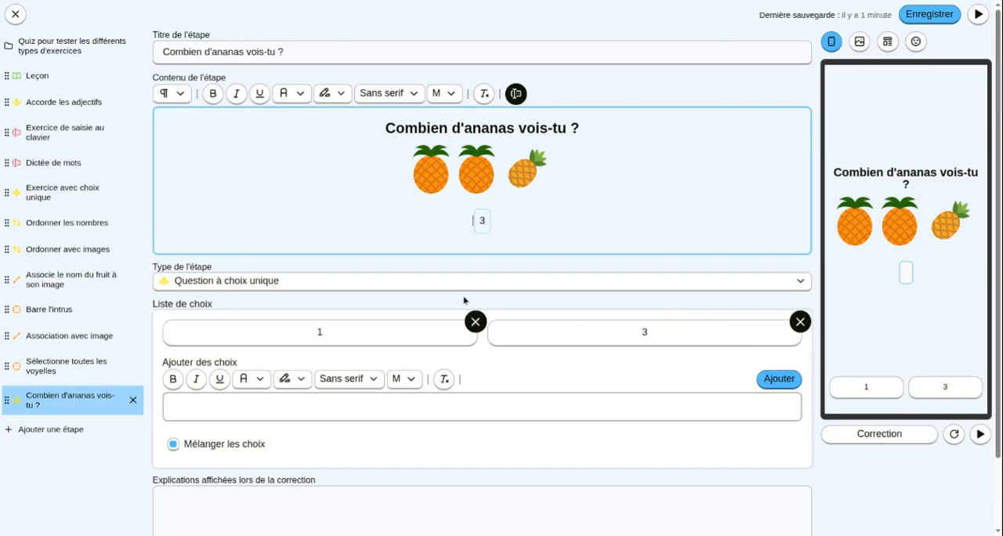
- Remove the default choices 1 and 3 from the choice list and empty the new-choice field
click(475, 321)
click(475, 321)
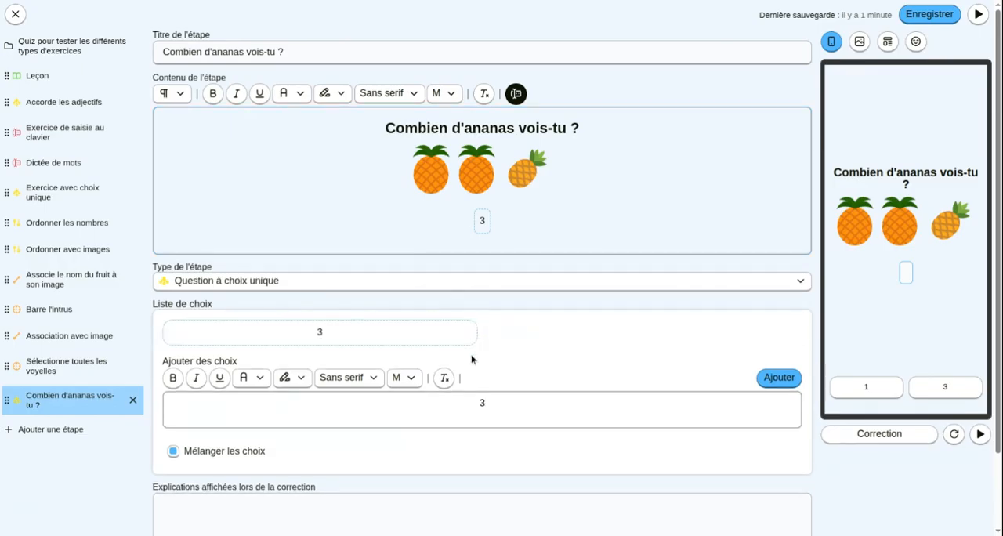
click(506, 414)
key(BackSpace)
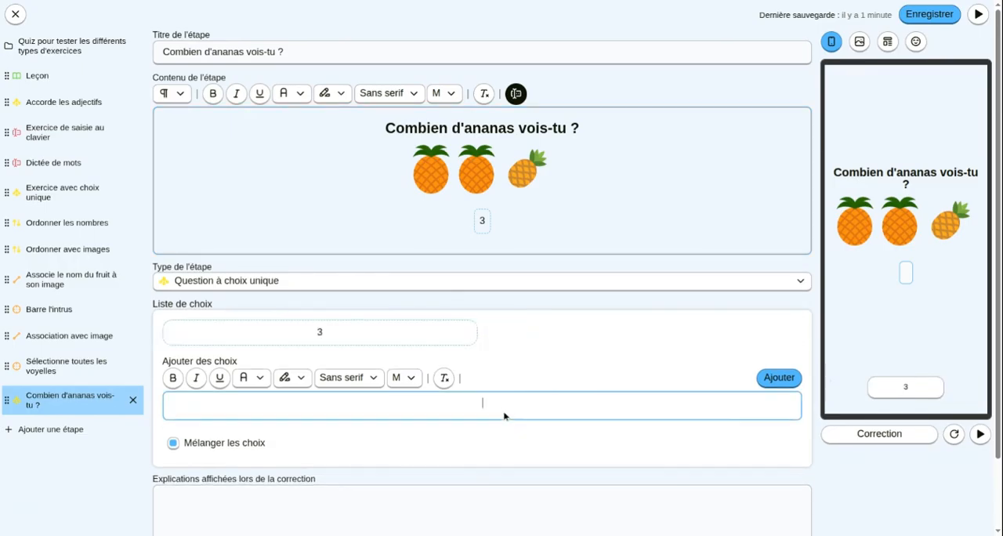
click(481, 220)
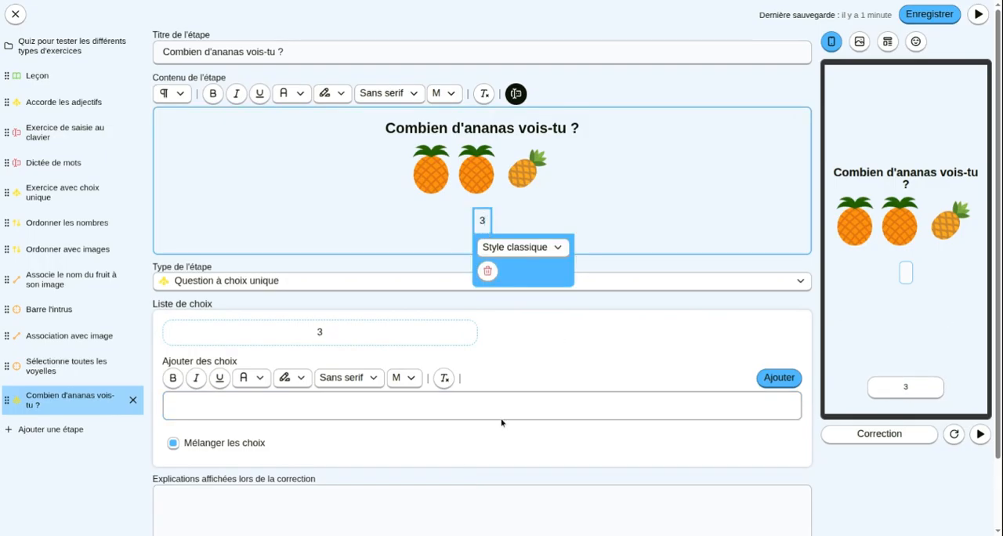
click(475, 409)
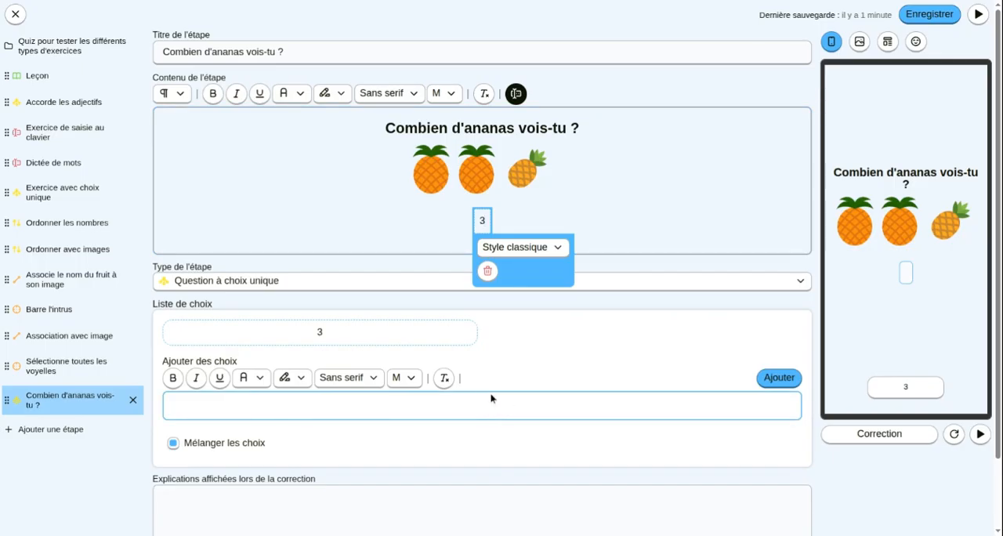
click(625, 192)
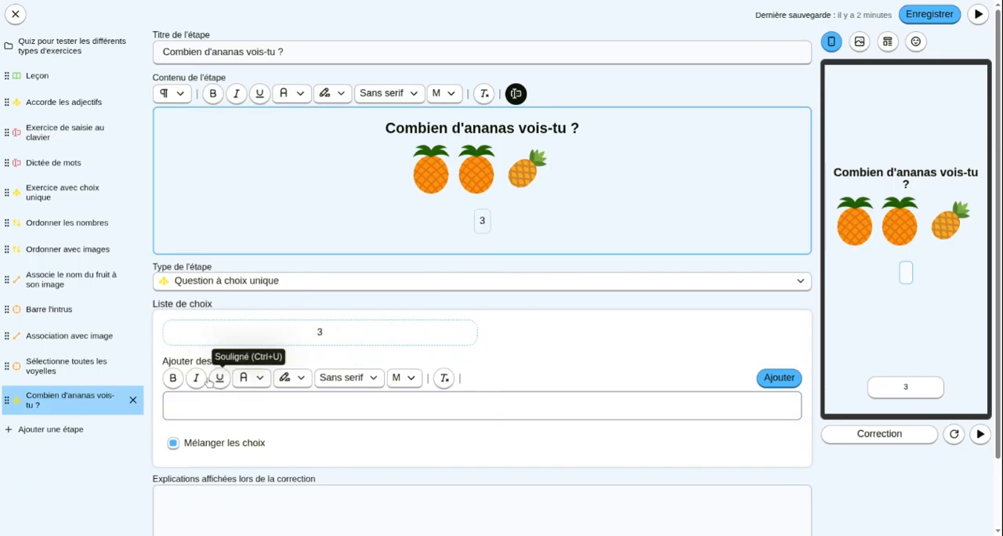
- Add the wrong answers 4, 2 and 5 to the choice list
click(429, 416)
text(4)
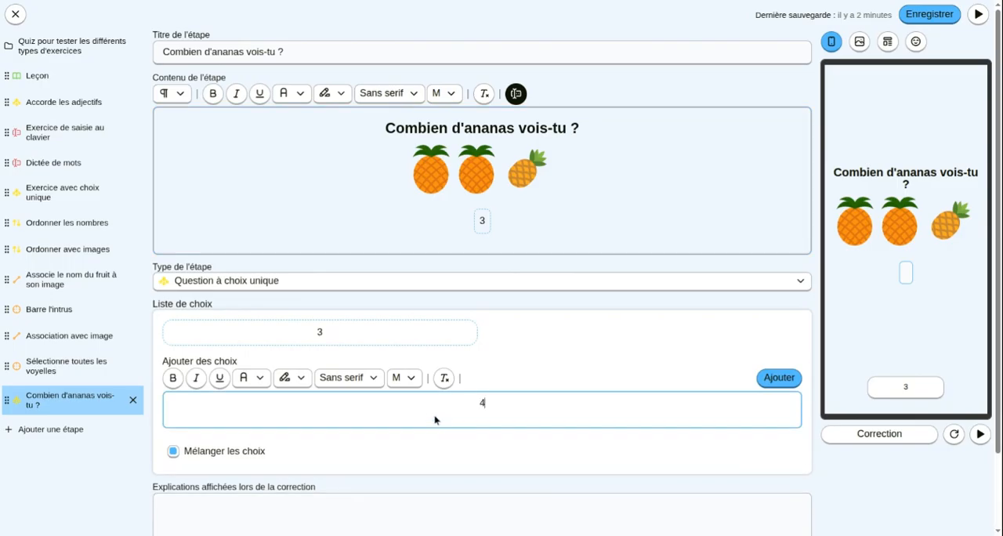
click(778, 377)
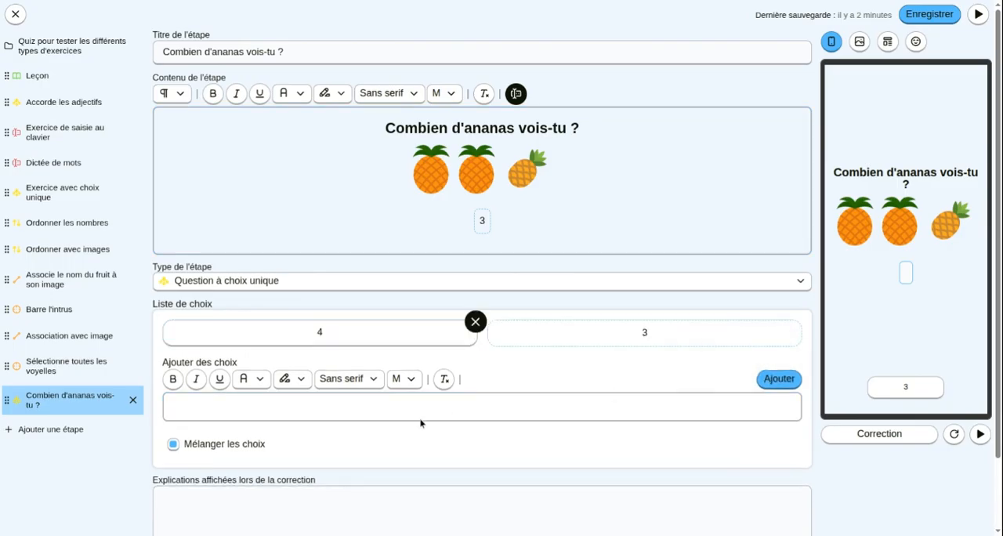
text(2)
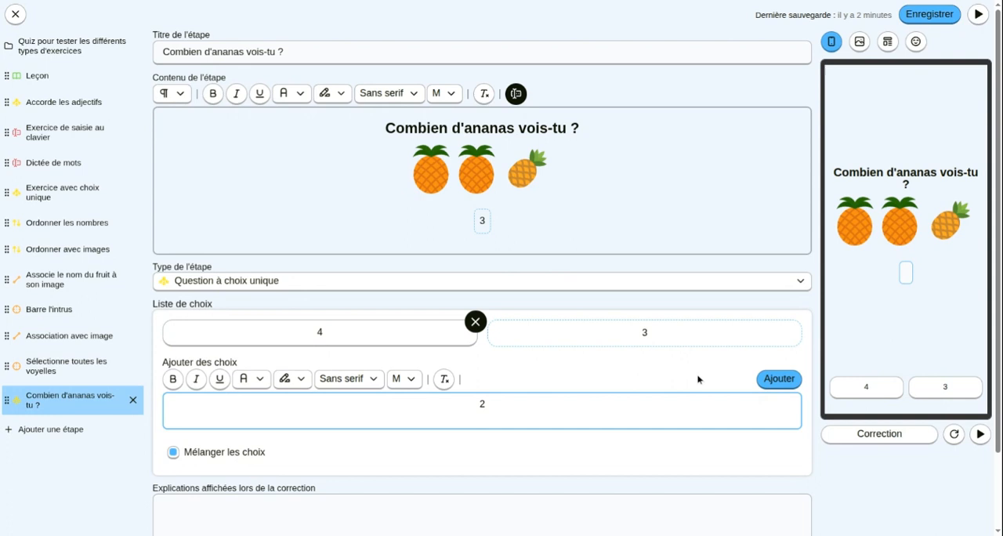
click(779, 378)
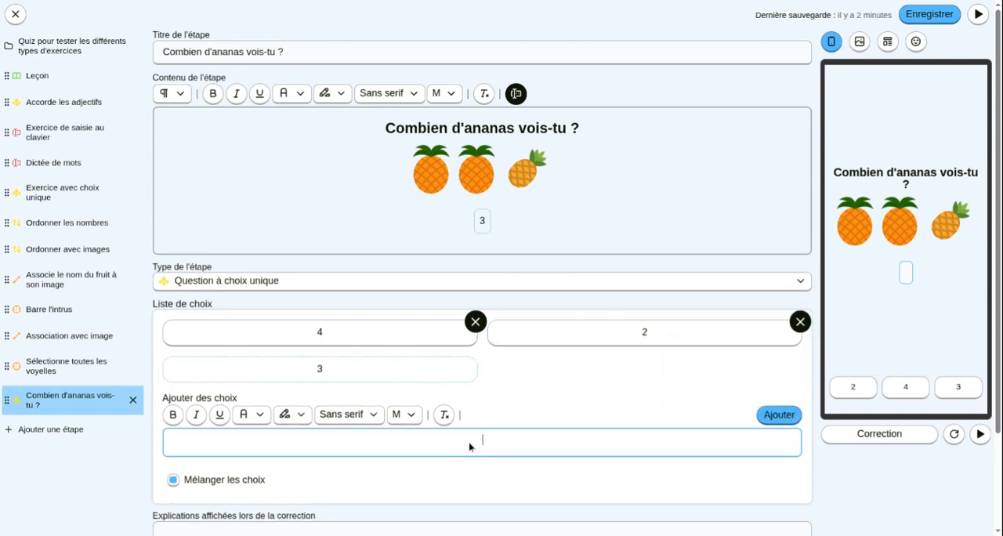
text(5)
click(767, 420)
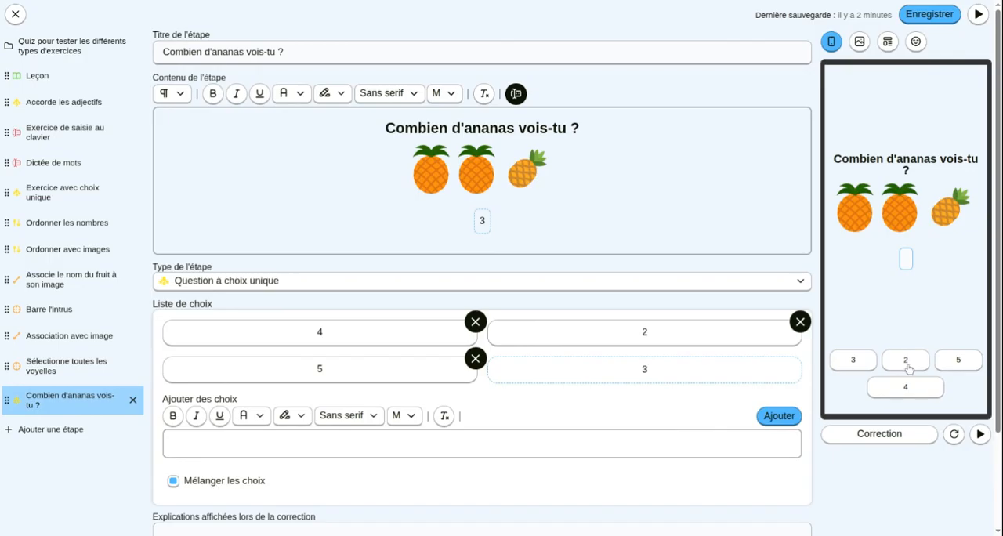
- Turn off choice shuffling, refreshing the preview before and after to compare the order of the choices
click(953, 435)
click(954, 436)
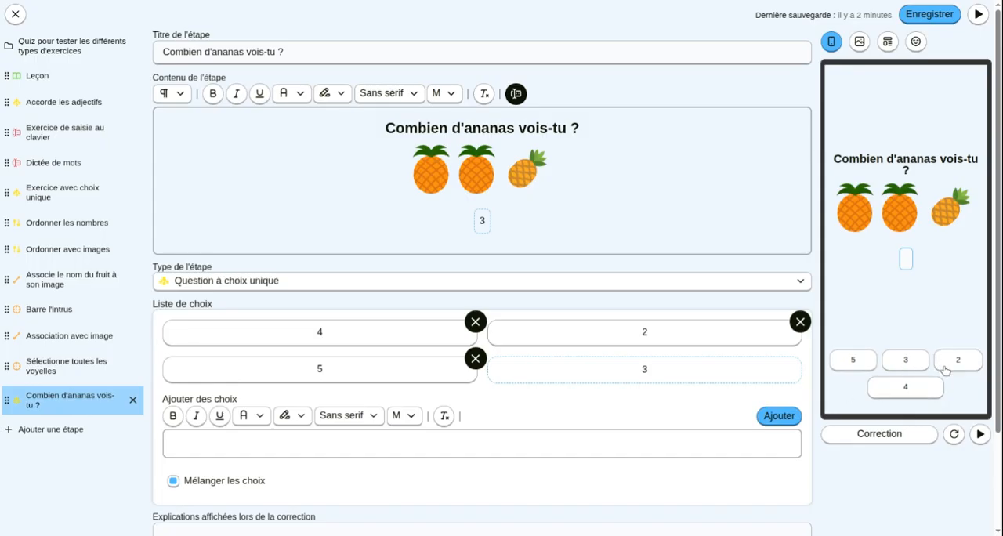
click(203, 485)
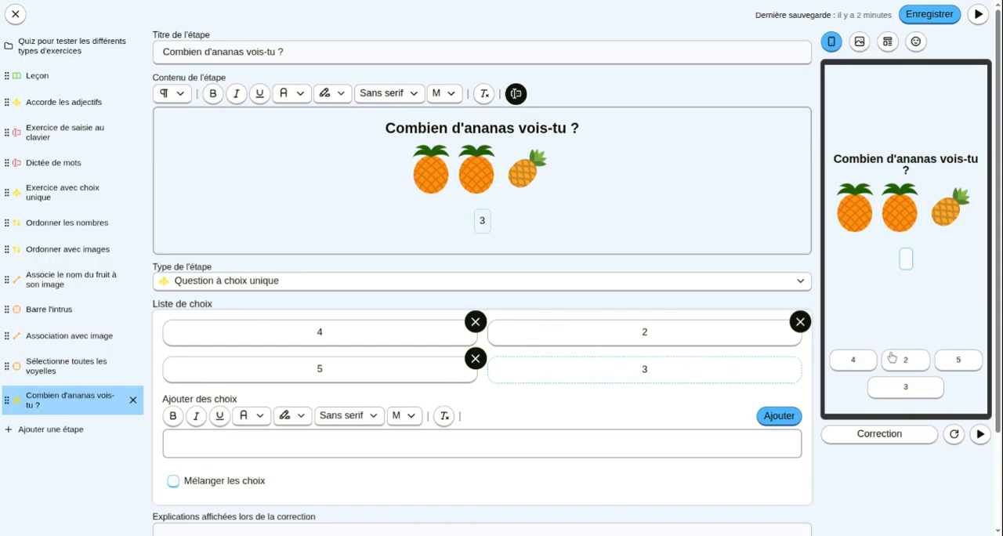
click(952, 439)
click(954, 439)
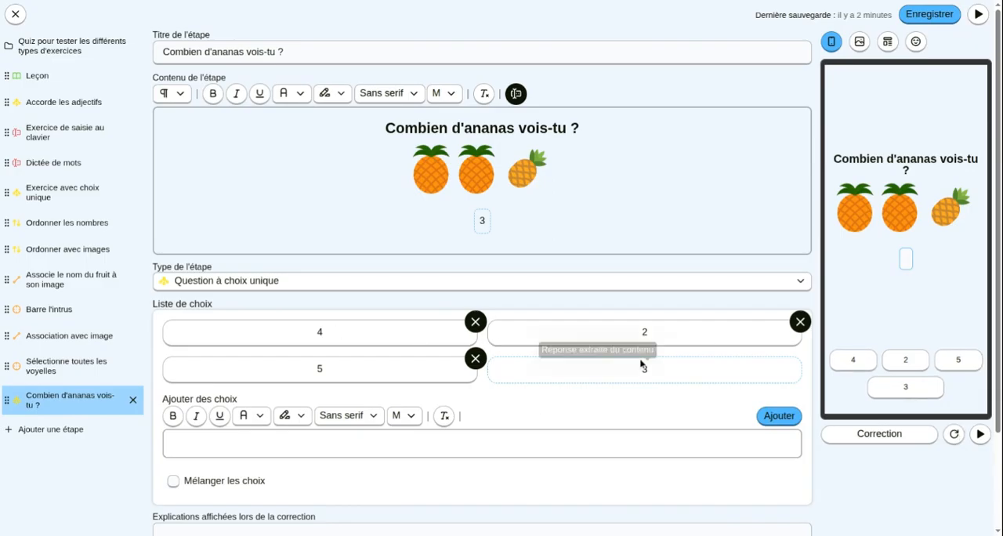
- Delete the choices 5, 4 and 2 from the choice list
click(475, 358)
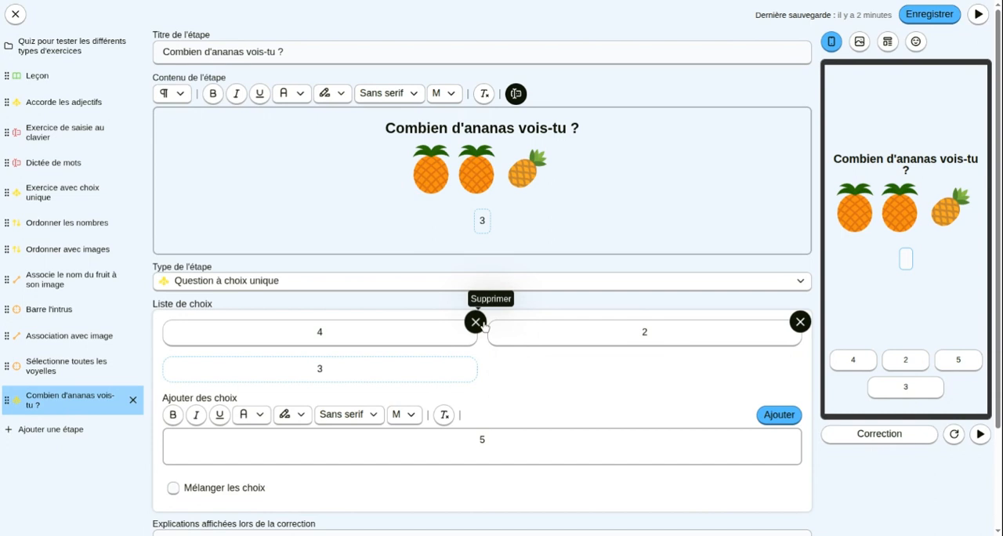
click(475, 322)
click(474, 322)
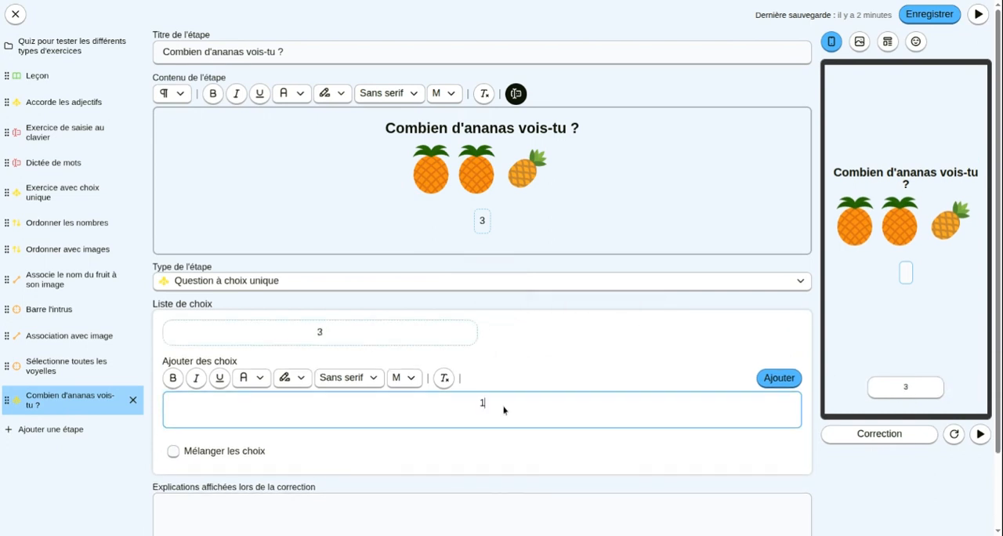
- Add the choices 1, 2, 3 and 4 to the choice list in ascending order
click(778, 378)
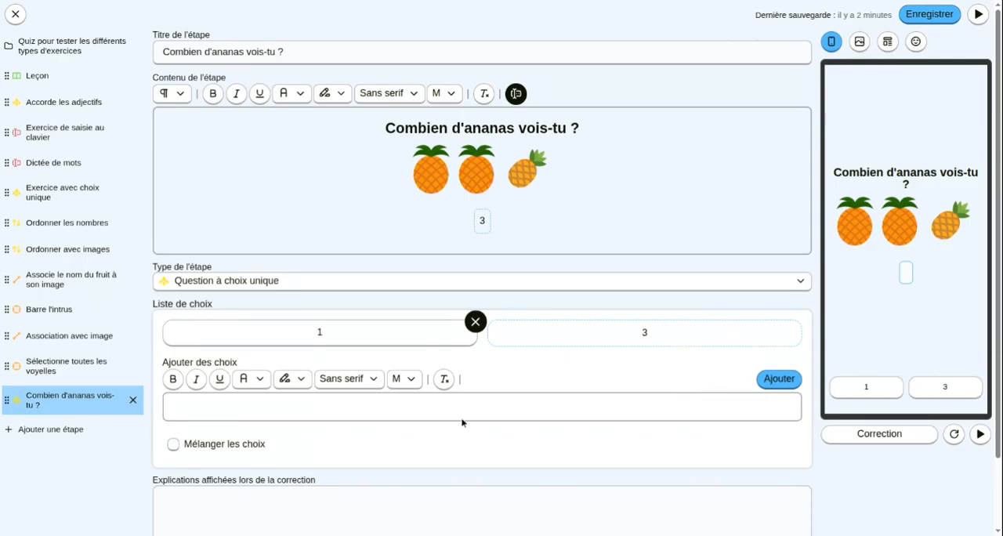
text(2)
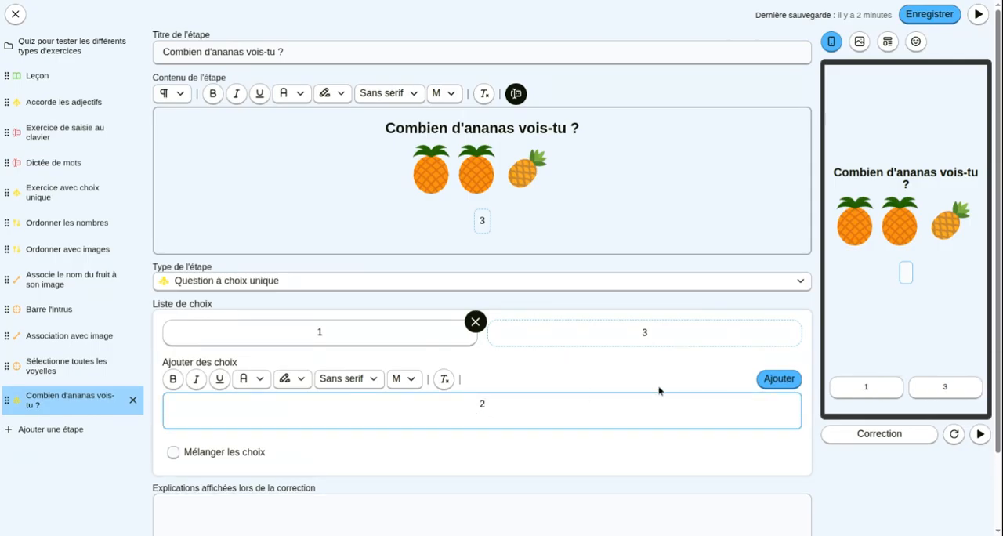
click(778, 378)
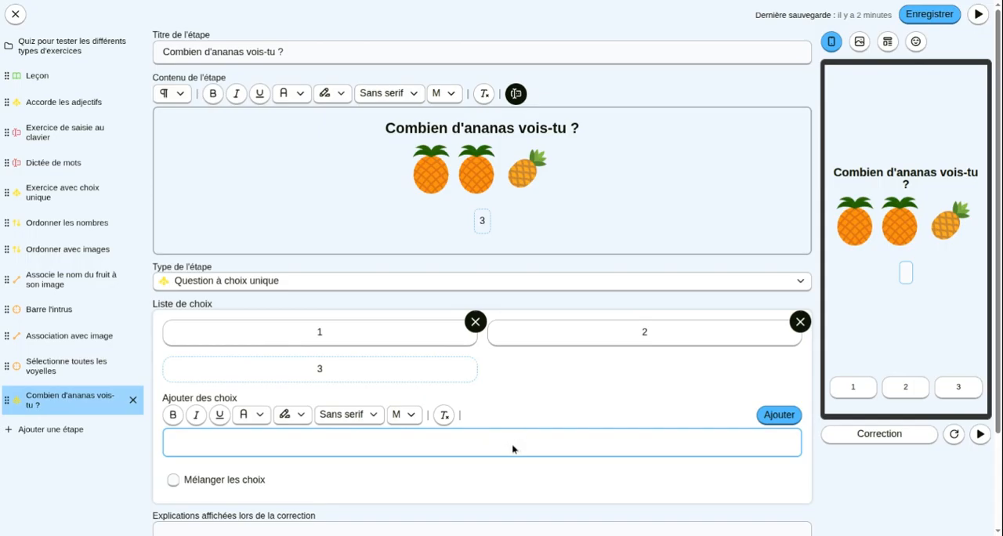
text(3)
click(775, 415)
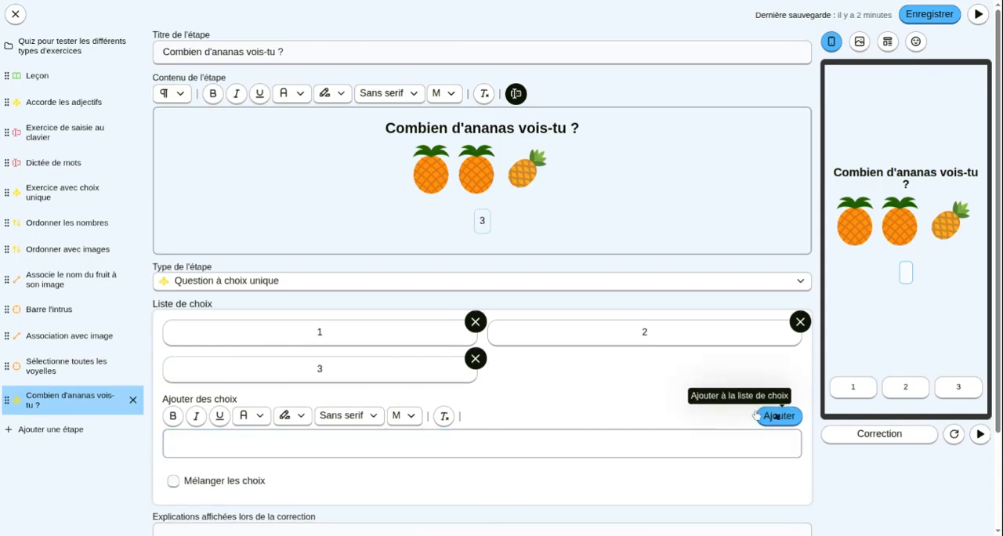
click(506, 443)
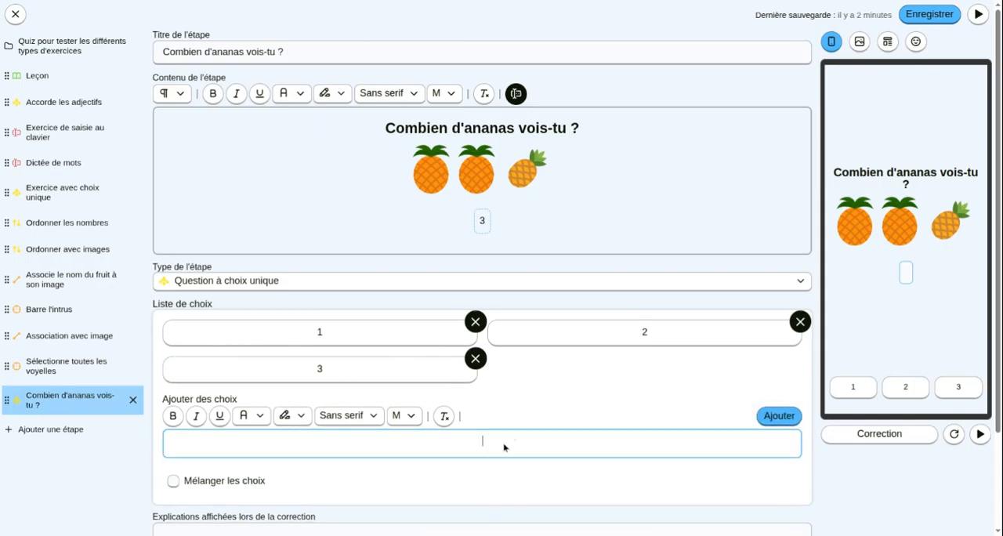
text(4)
click(779, 415)
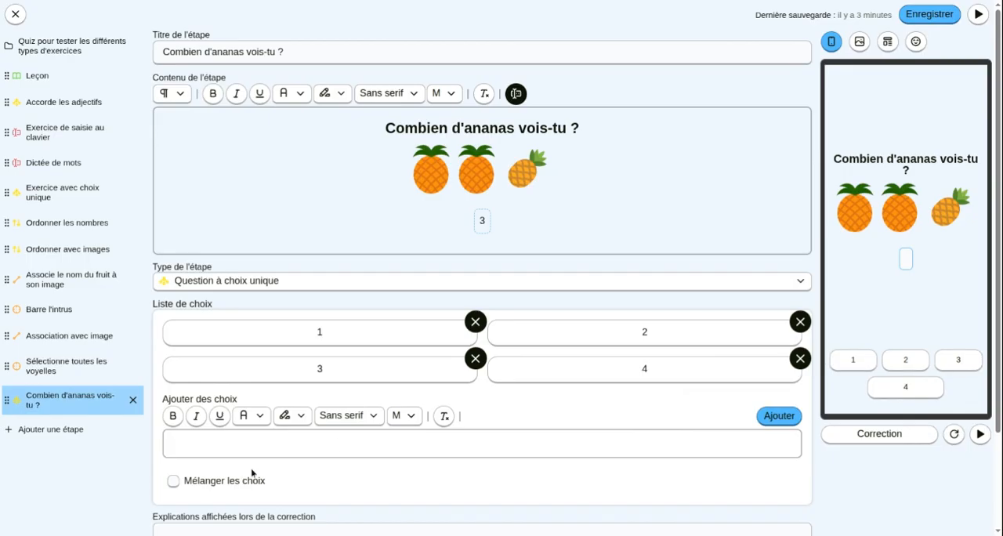
- Turn choice shuffling on and refresh the preview several times to check the order of the choices
click(235, 486)
click(954, 436)
click(954, 436)
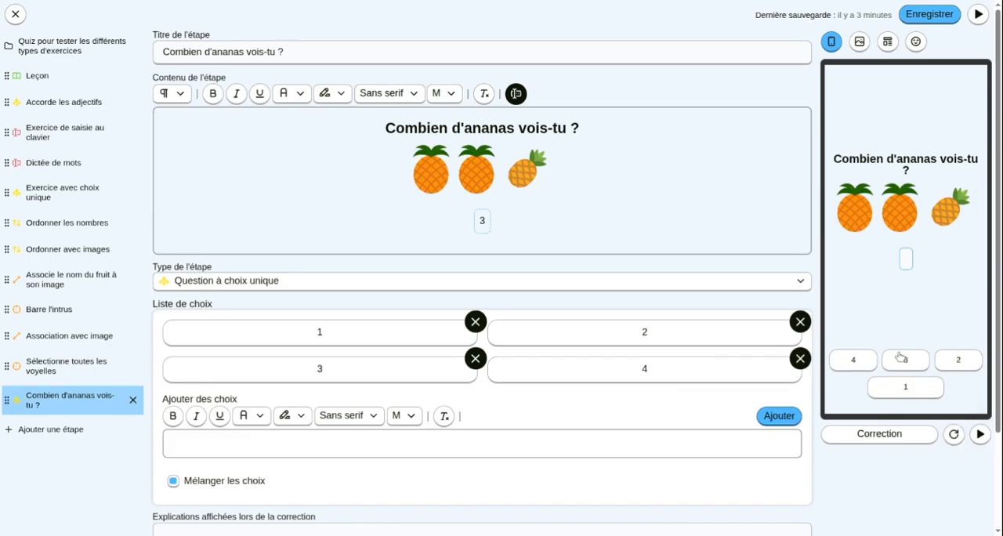
click(954, 436)
- Write "Il y a" before the answer blank and "ananas." after it to form a complete sentence
click(459, 226)
text(Il y a)
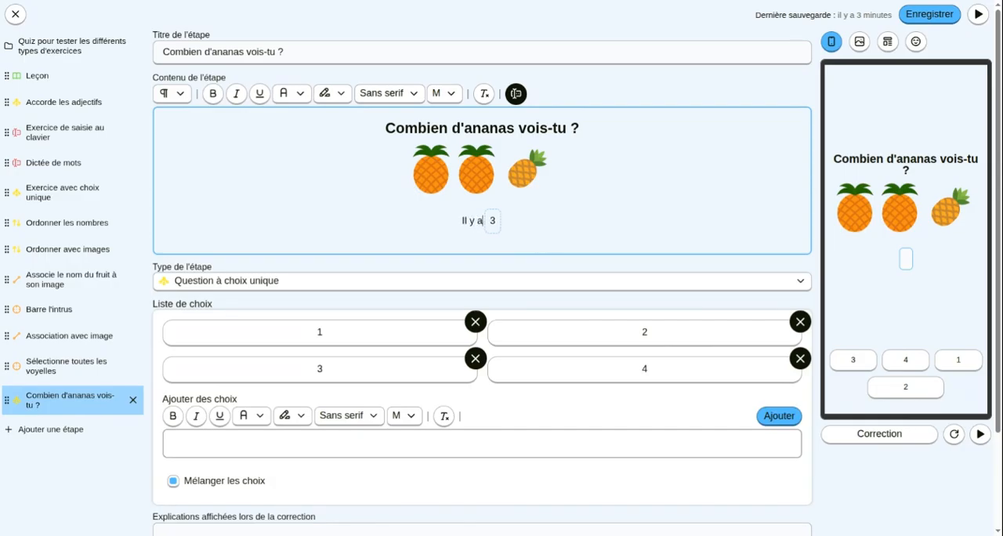
click(547, 230)
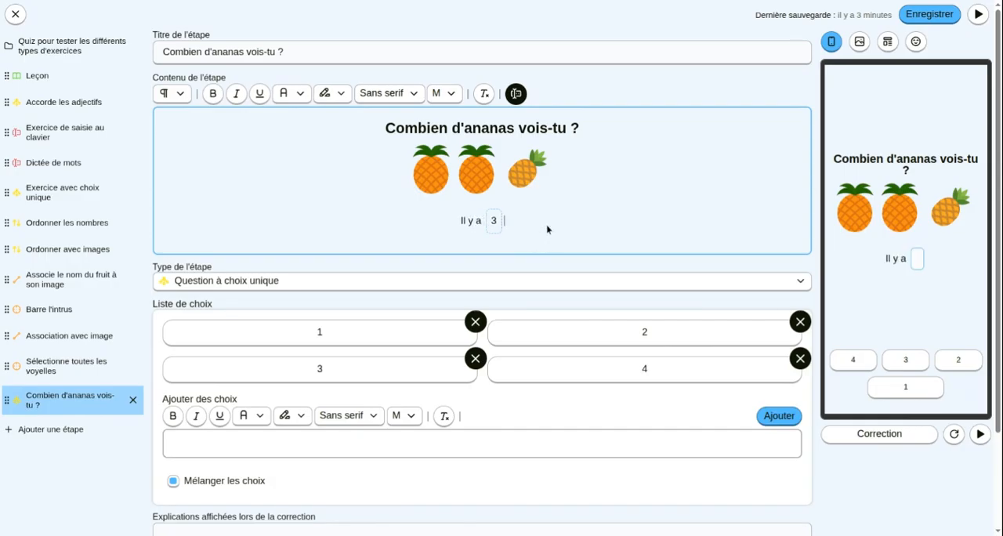
text(ananas.)
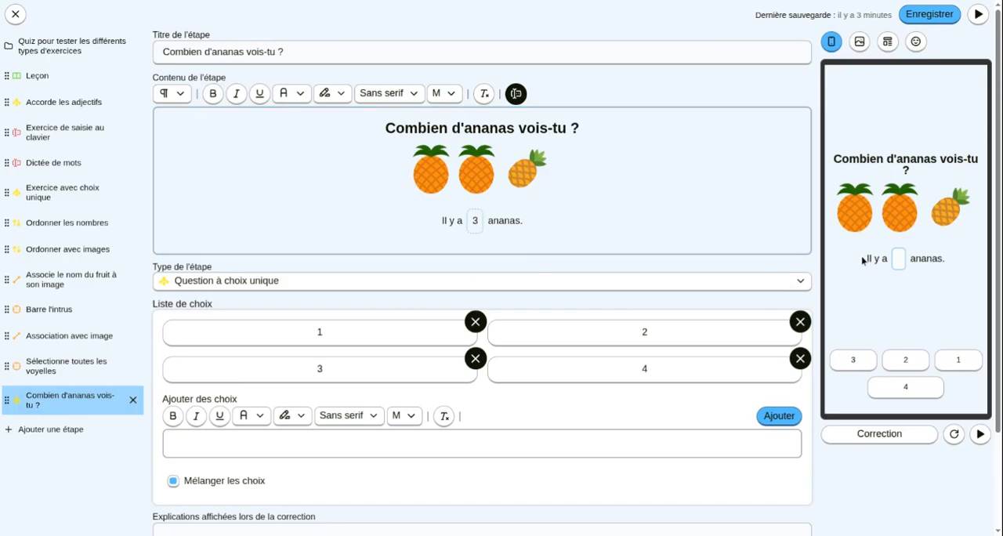
drag(863, 258, 953, 264)
click(953, 264)
- Enter "Compte bien les ananas" as the correction explanation and show the correction in the preview
scroll(298, 479, down, 3)
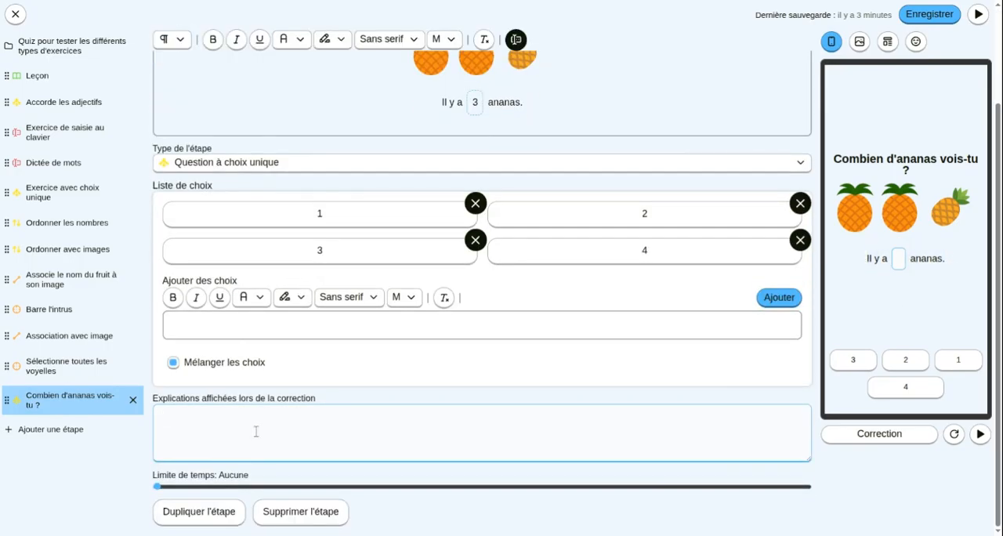
text(Compte bien les)
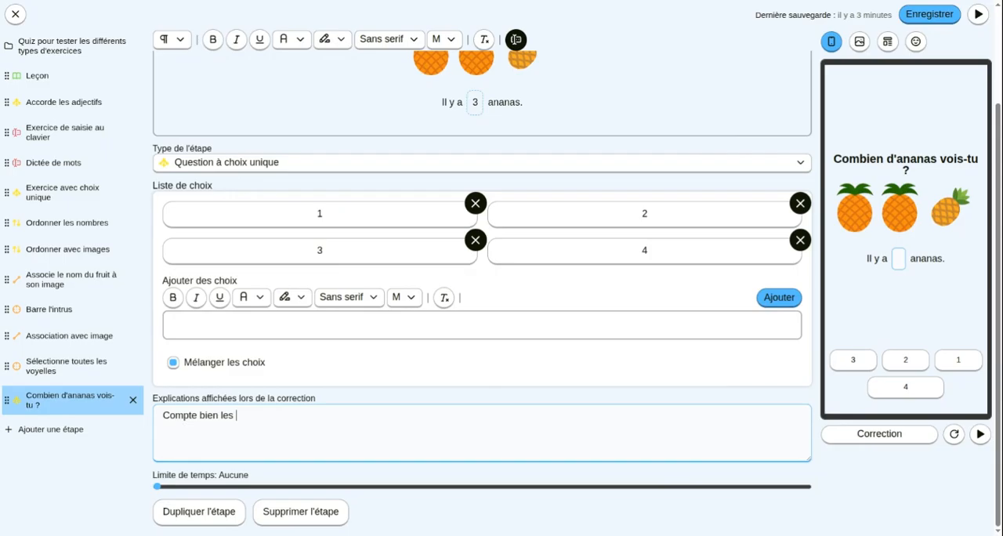
text( ananas)
click(878, 435)
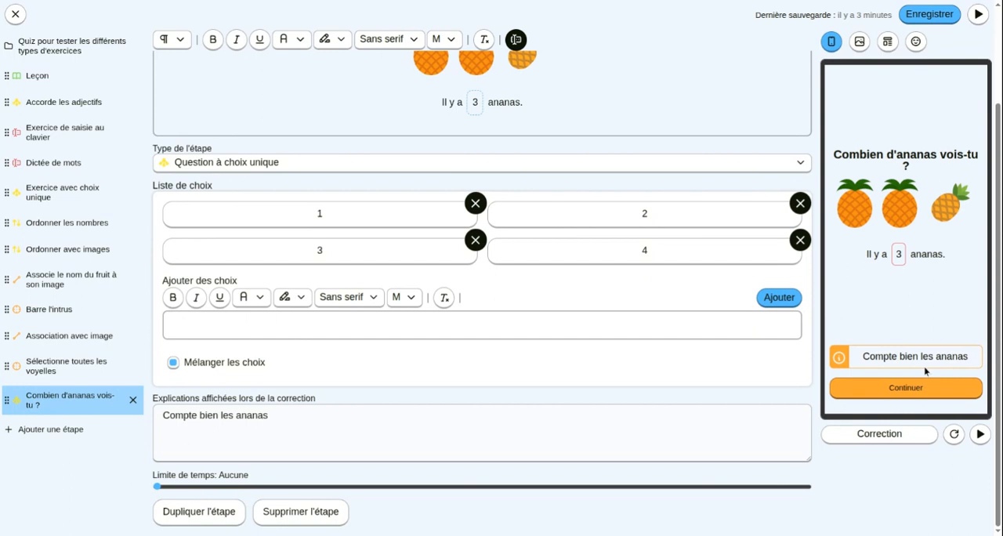
- Delete the "Il y a" and "ananas." text around the answer blank in the step content
scroll(909, 362, up, 2)
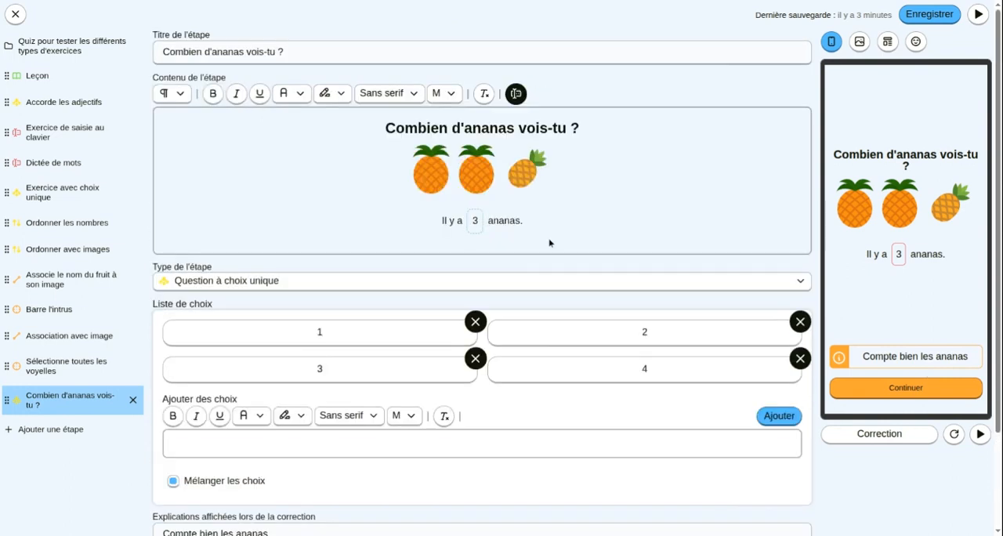
click(519, 221)
key(BackSpace)
key(BackSpace)
key(BackSpace)
key(BackSpace)
key(BackSpace)
key(BackSpace)
key(BackSpace)
key(BackSpace)
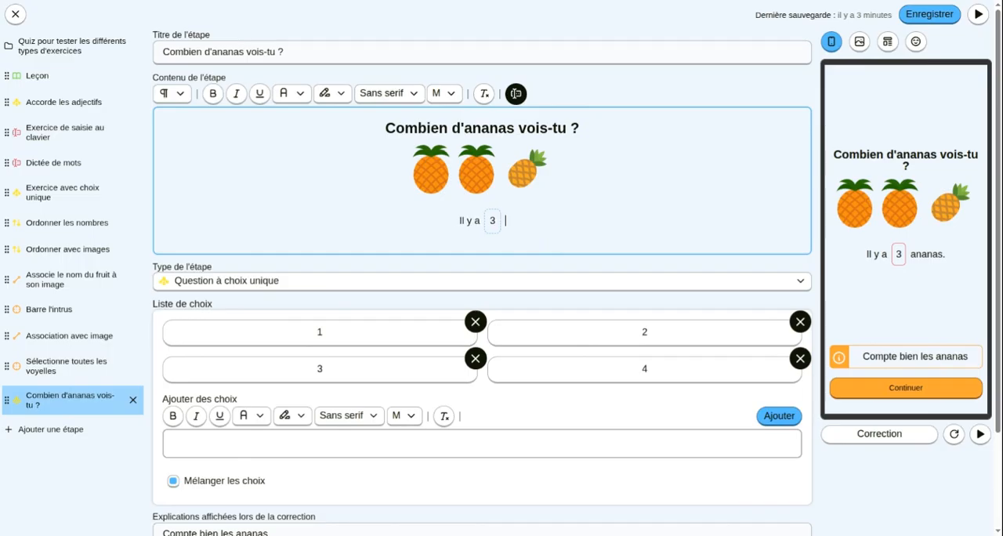
click(466, 222)
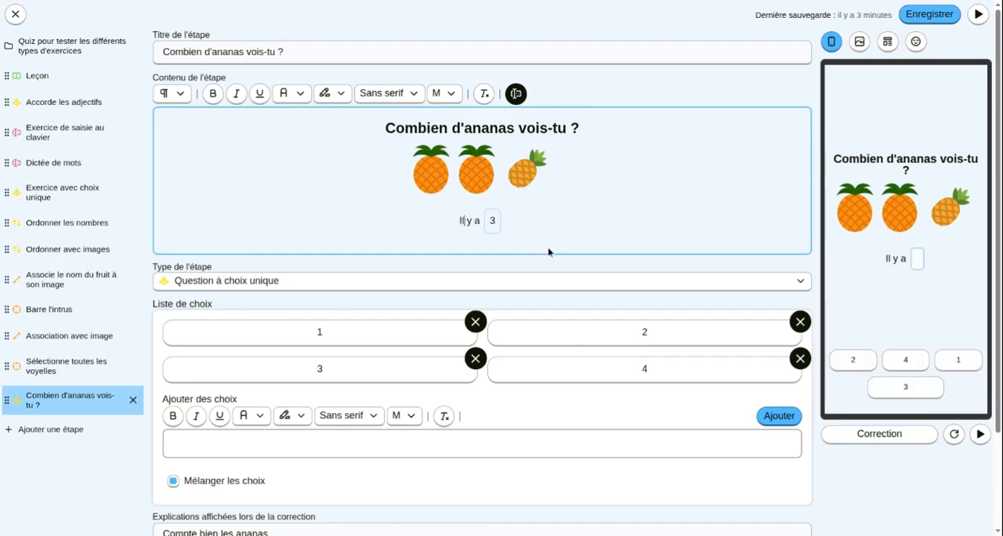
key(Delete)
key(Delete)
key(Delete)
key(Delete)
key(BackSpace)
key(BackSpace)
- Set the answer blank's style to Caché and show the correction in the preview
click(477, 218)
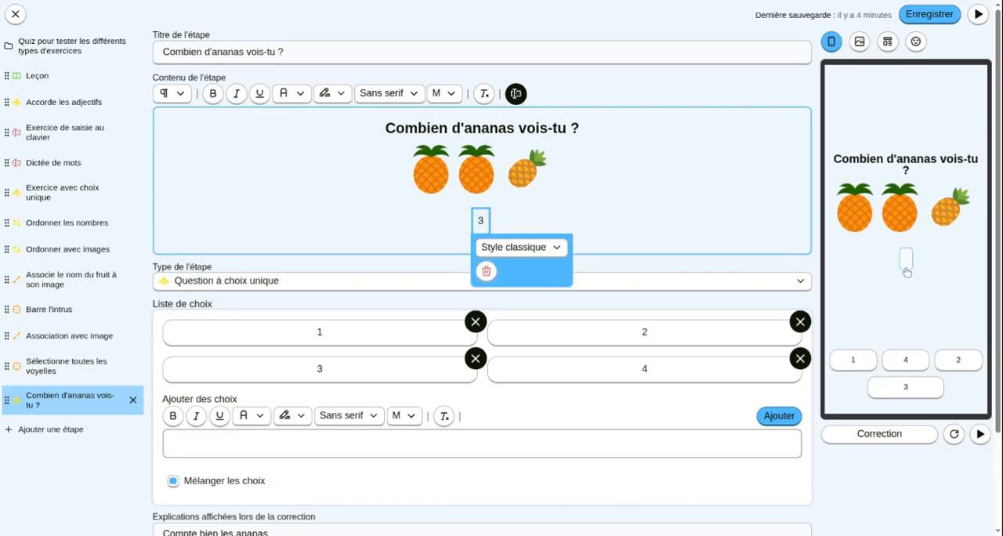
click(541, 248)
click(503, 321)
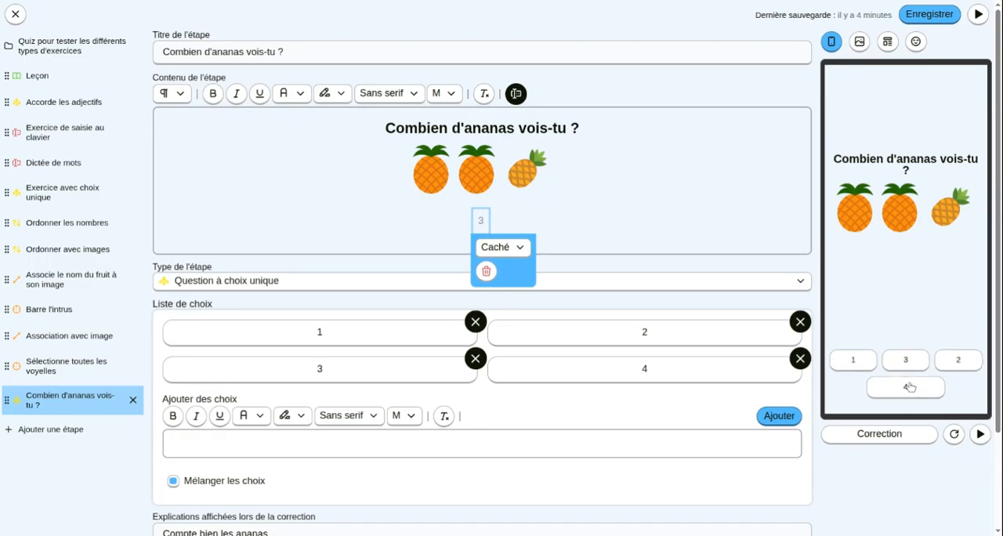
click(895, 435)
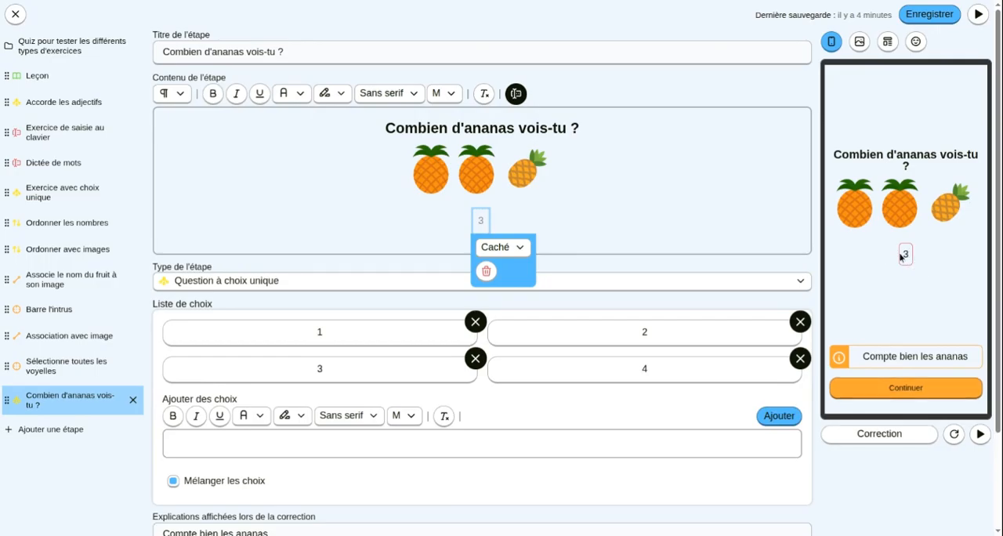
click(504, 212)
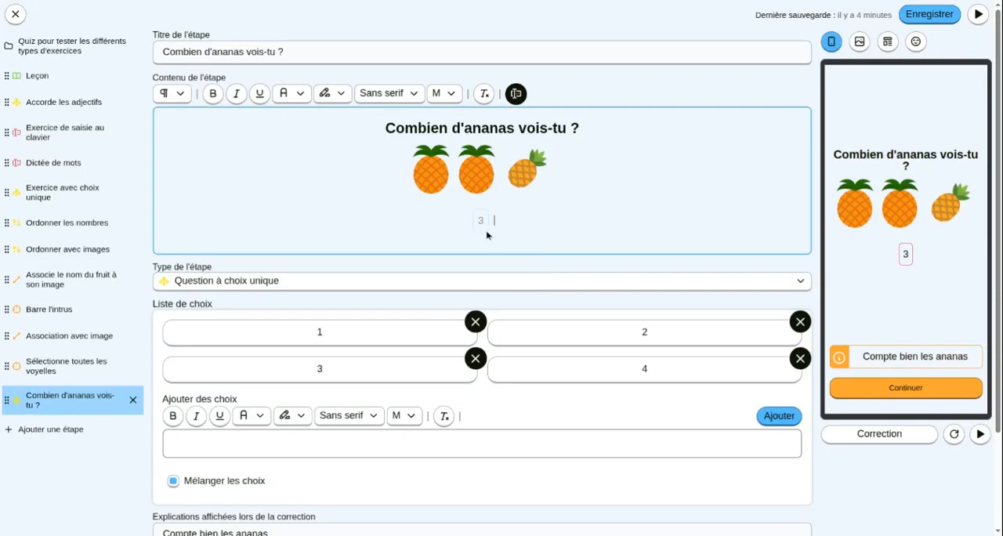
- Change the answer blank's style to Ligne entière
click(482, 222)
click(502, 246)
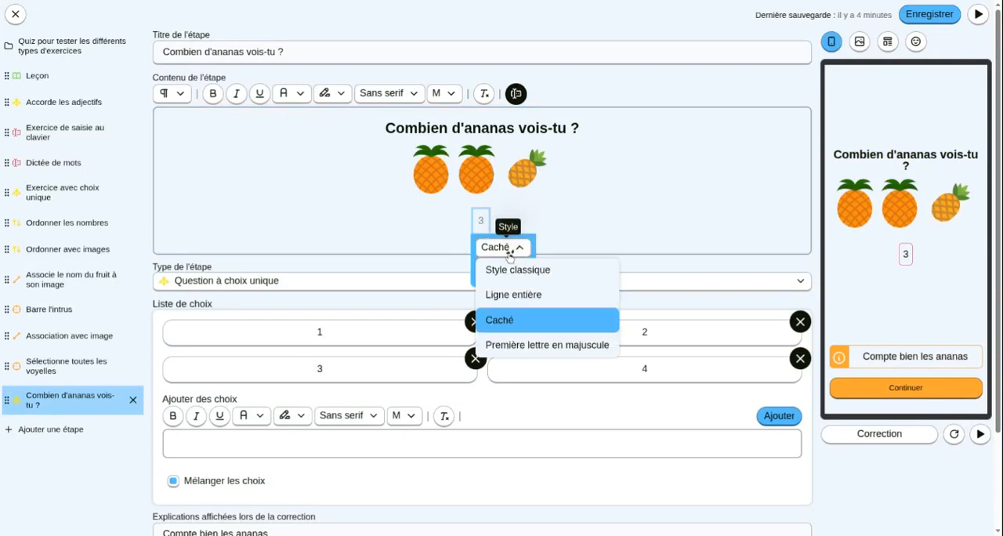
click(515, 294)
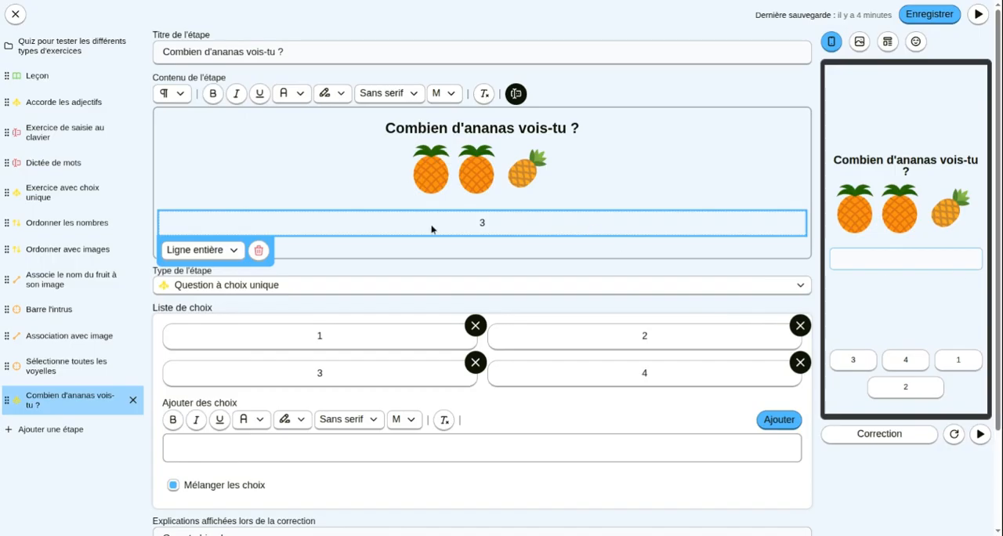
click(613, 197)
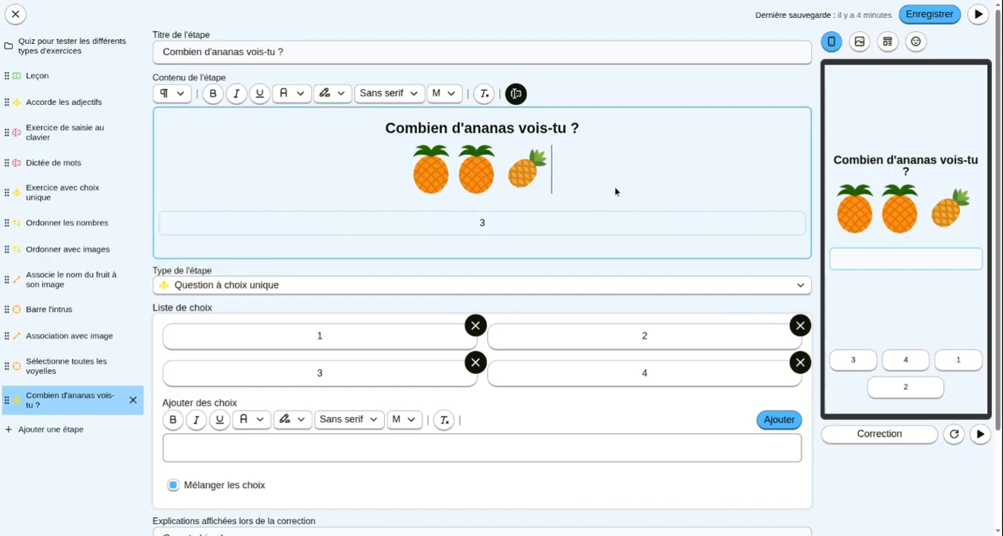
- Switch the answer blank's style to Première lettre en majuscule
click(329, 230)
click(201, 249)
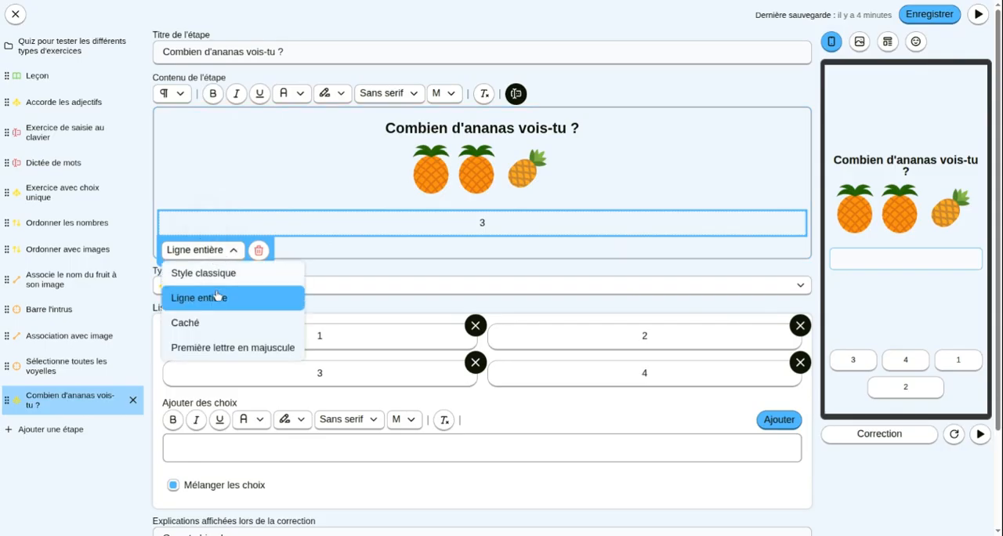
click(248, 347)
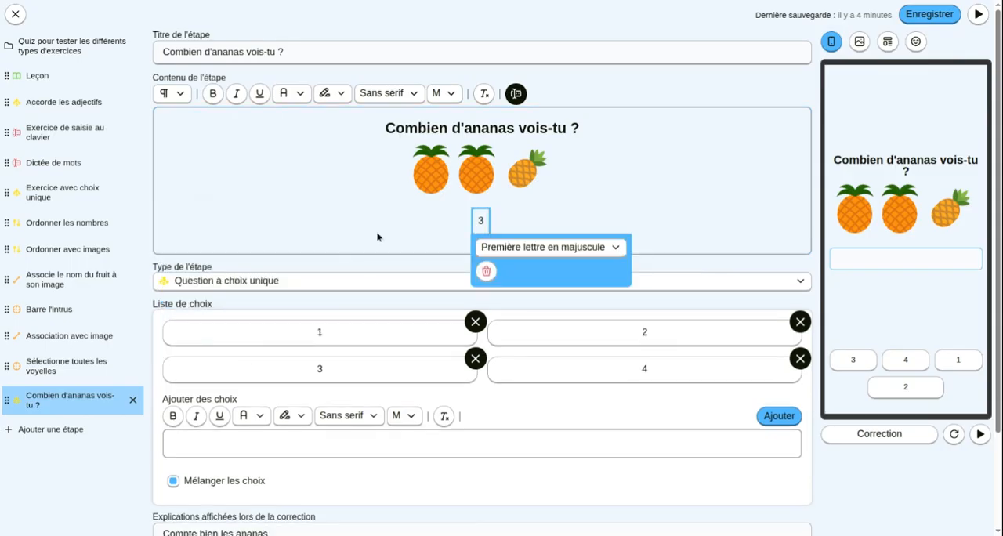
click(378, 228)
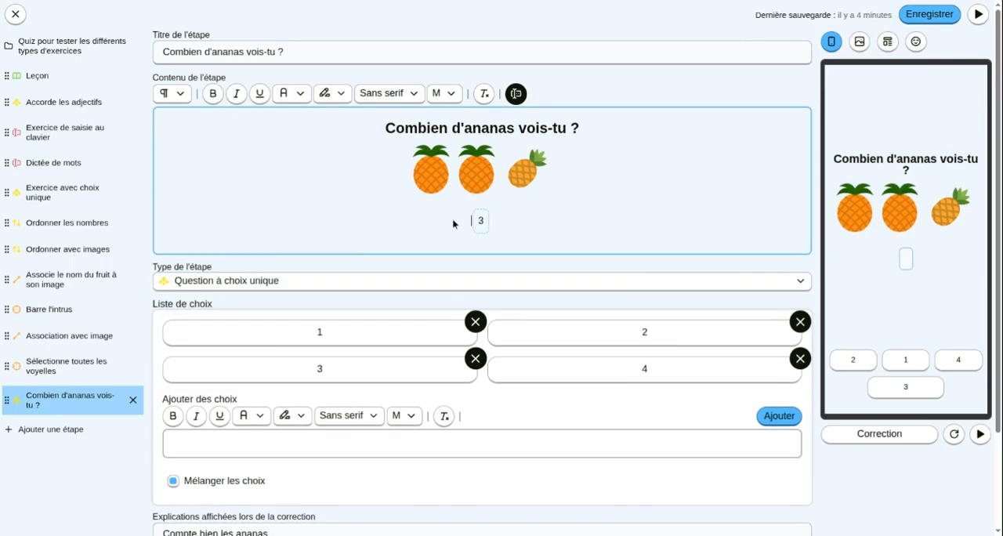
- Write "l'enfant mange des ananas." on its own line above the answer blank
text(4)
key(BackSpace)
key(Return)
text(l'enfant a)
key(BackSpace)
key(BackSpace)
text(mange des)
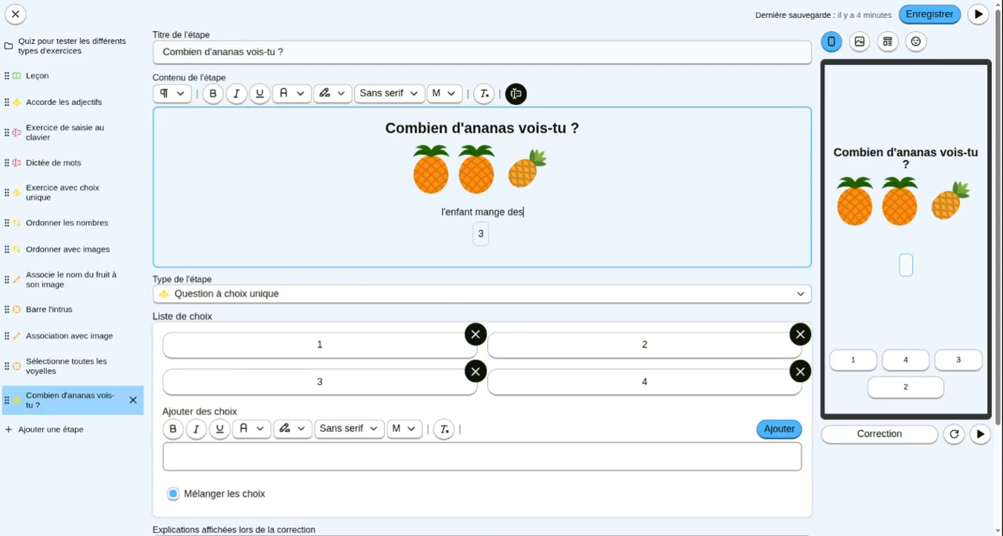
text( ananas.)
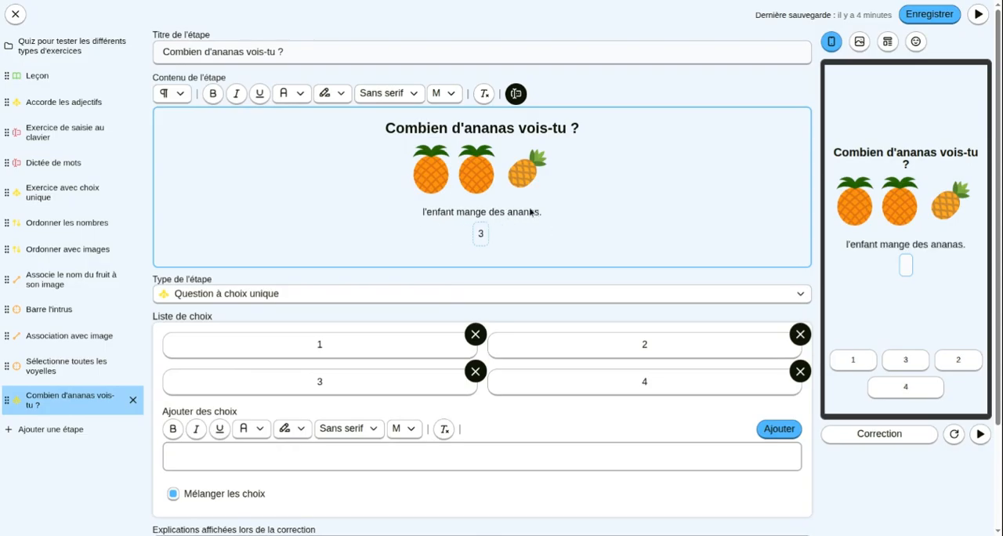
- Turn the words l'enfant, mange, des and ananas of the new sentence into four separate answer blanks
drag(420, 214, 457, 218)
click(516, 93)
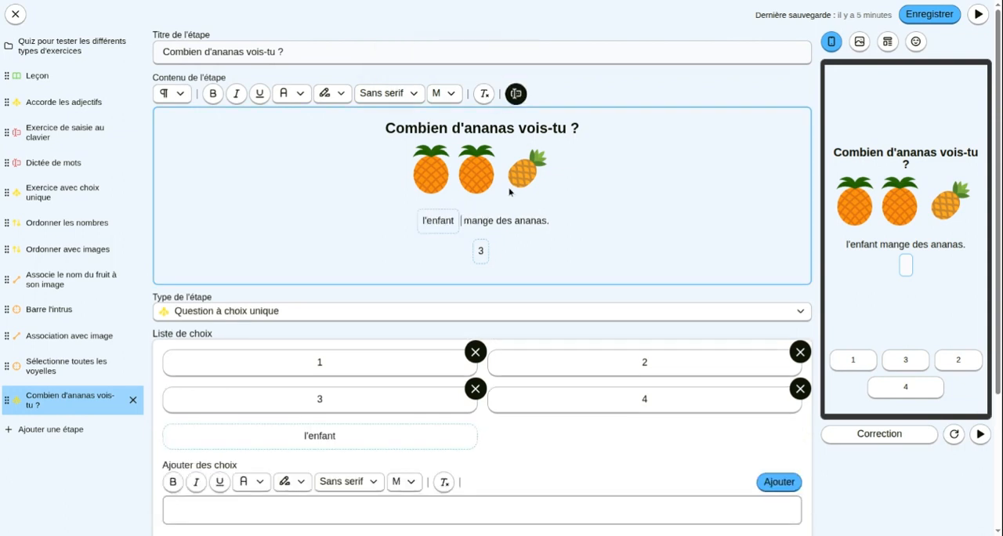
double_click(475, 222)
click(516, 93)
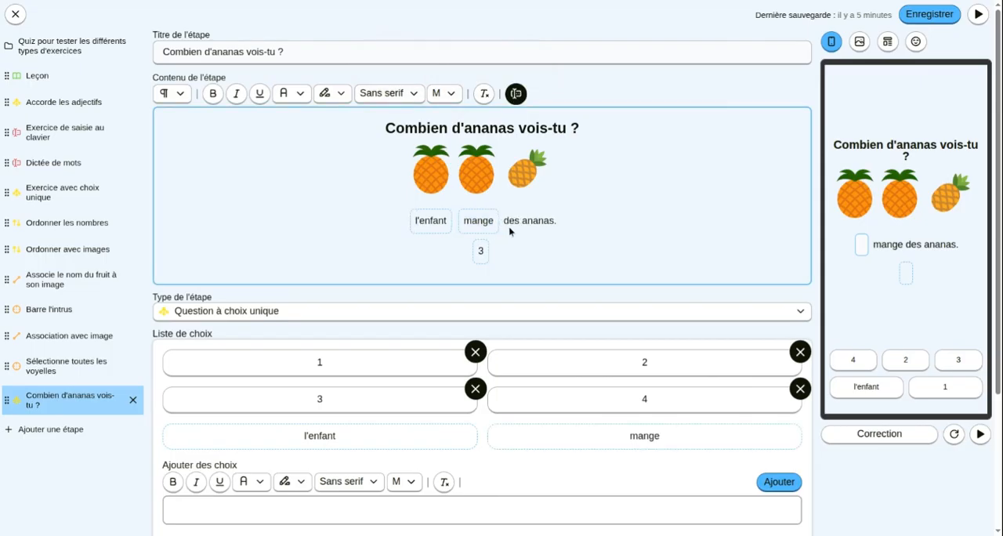
double_click(511, 220)
click(515, 93)
double_click(548, 222)
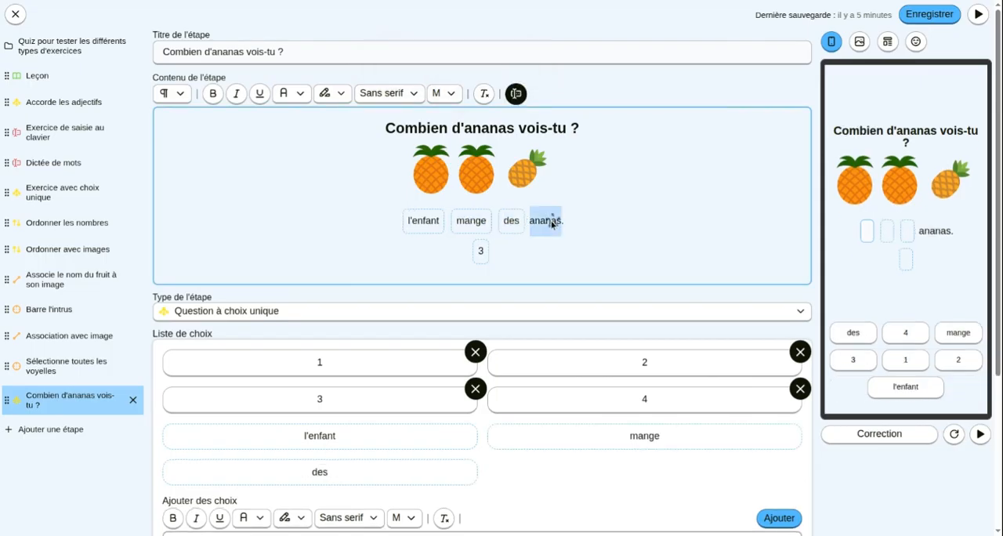
click(516, 94)
- Remove the 3 answer blank and its text below the sentence, and delete the choices 1, 2, 3 and 4
click(480, 250)
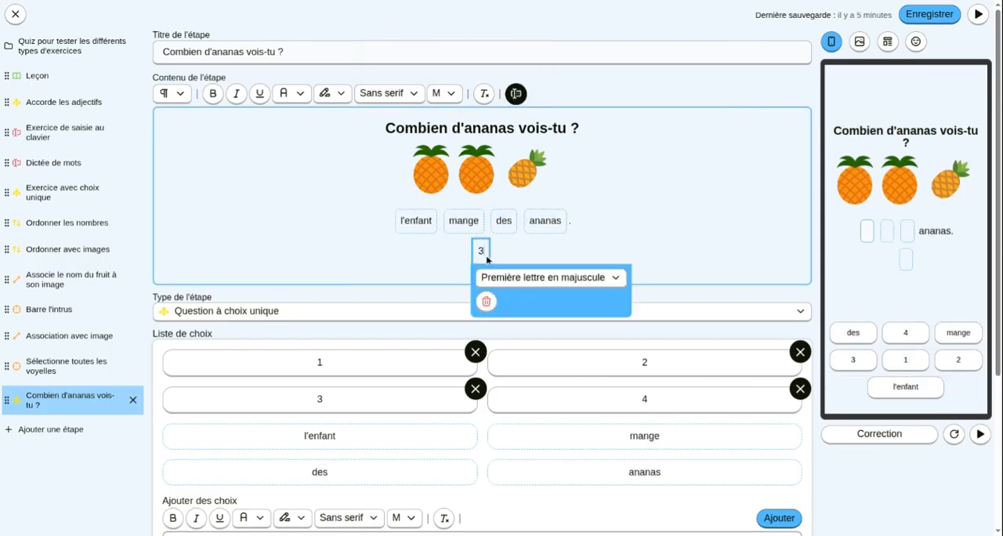
click(486, 301)
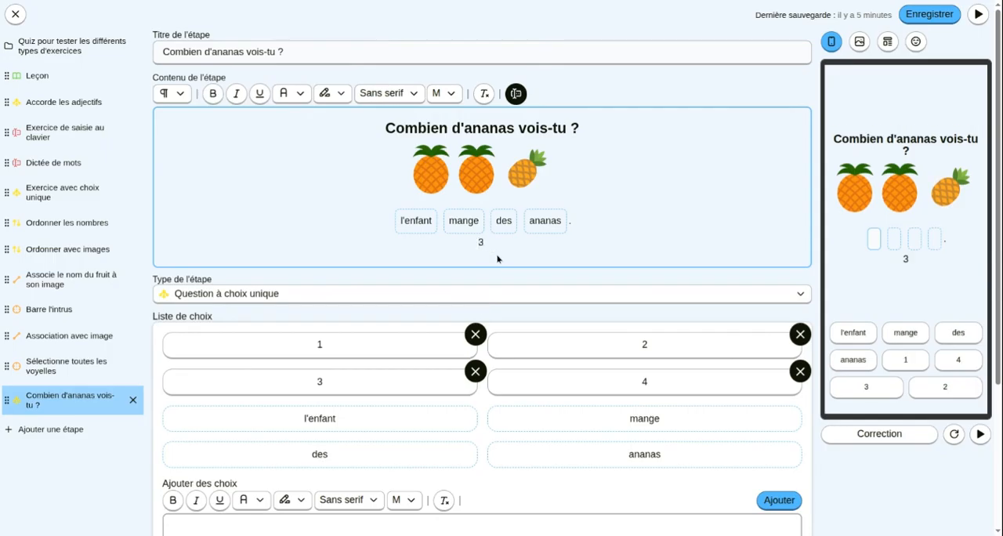
click(800, 334)
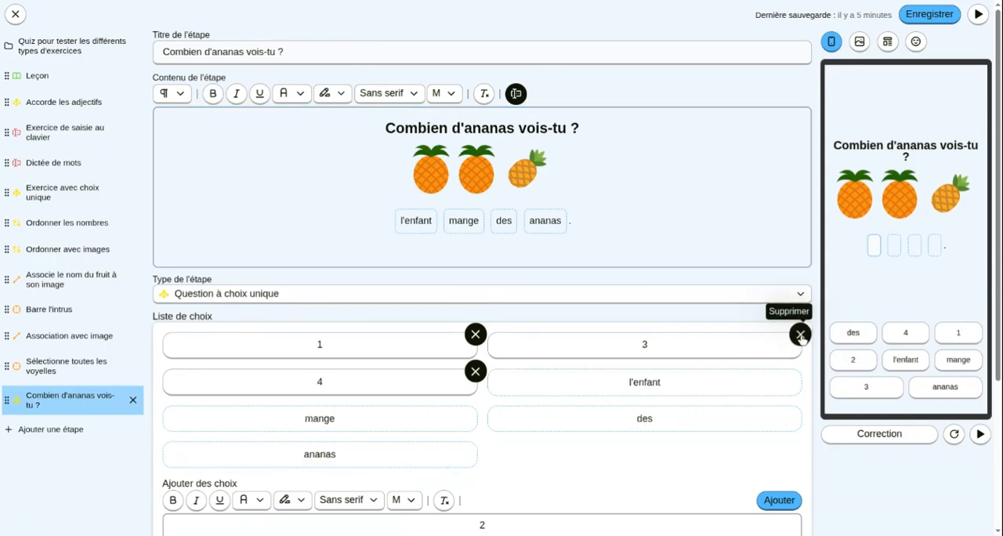
click(800, 334)
click(475, 333)
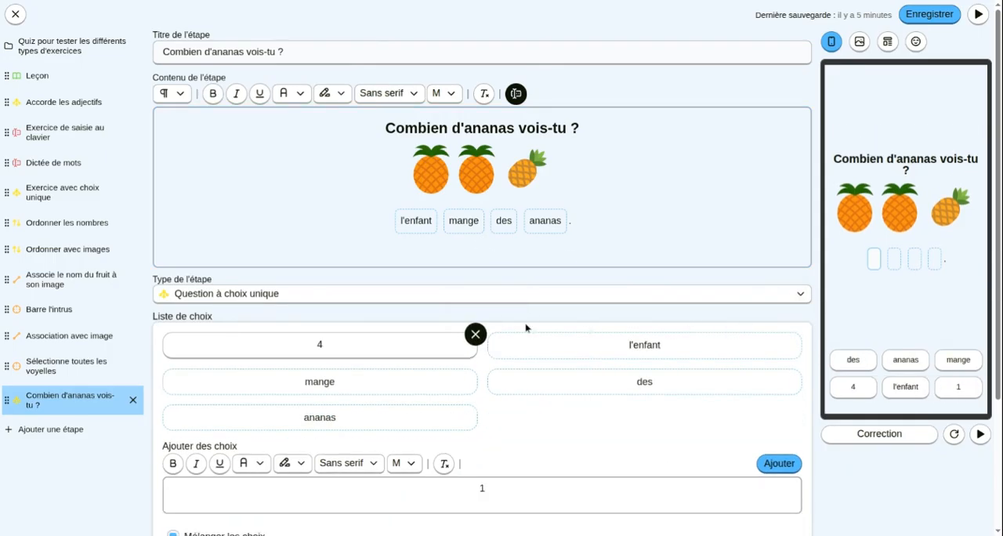
click(473, 334)
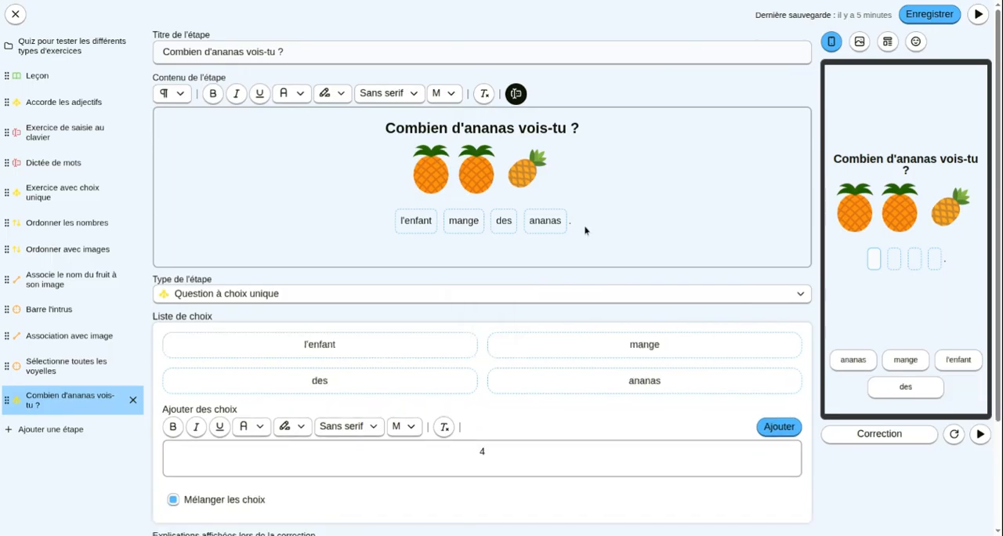
key(BackSpace)
text(.)
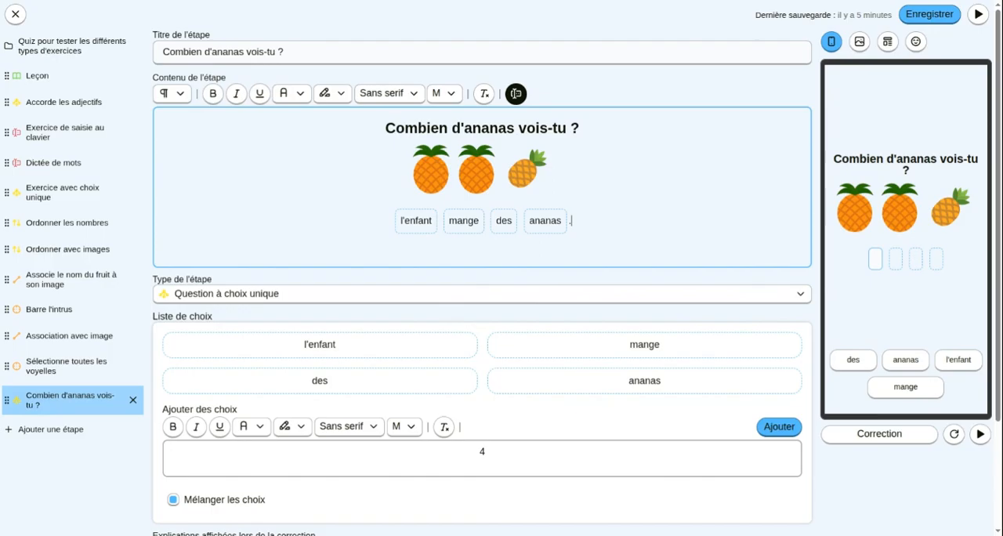
- Test the exercise in the preview by filling the blanks in order with l'enfant, mange, des and ananas
click(956, 362)
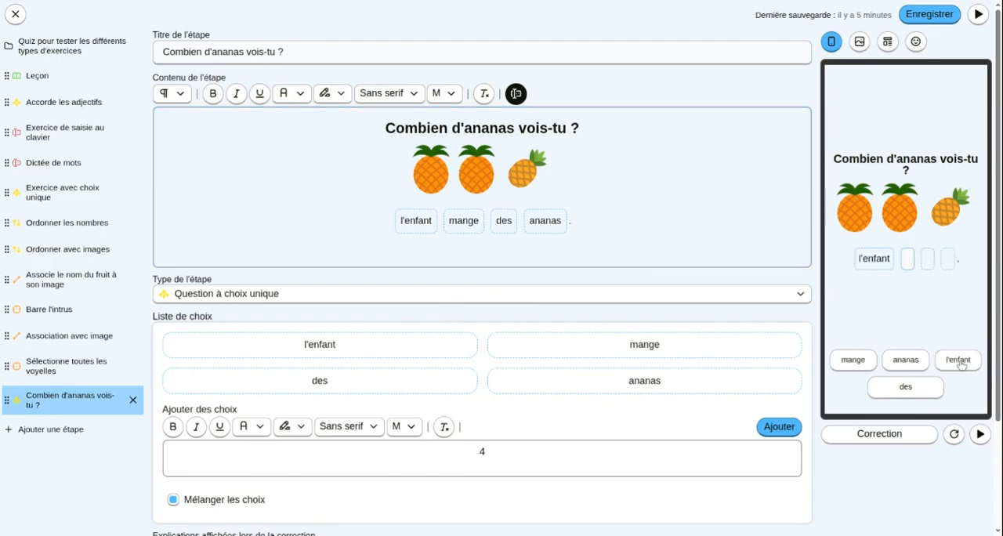
click(854, 362)
click(909, 387)
click(908, 362)
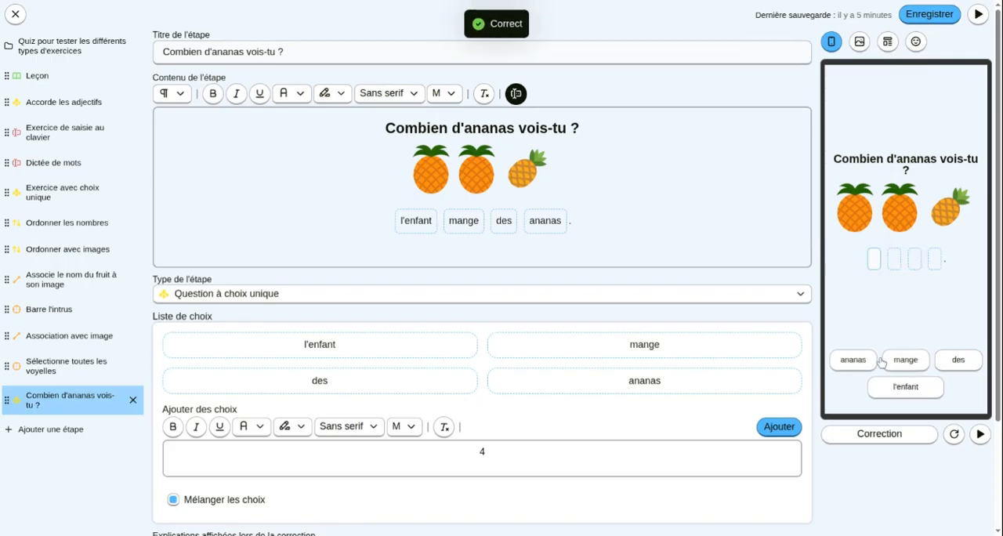
click(936, 384)
- Set the style of the l'enfant blank to Première lettre en majuscule
click(404, 222)
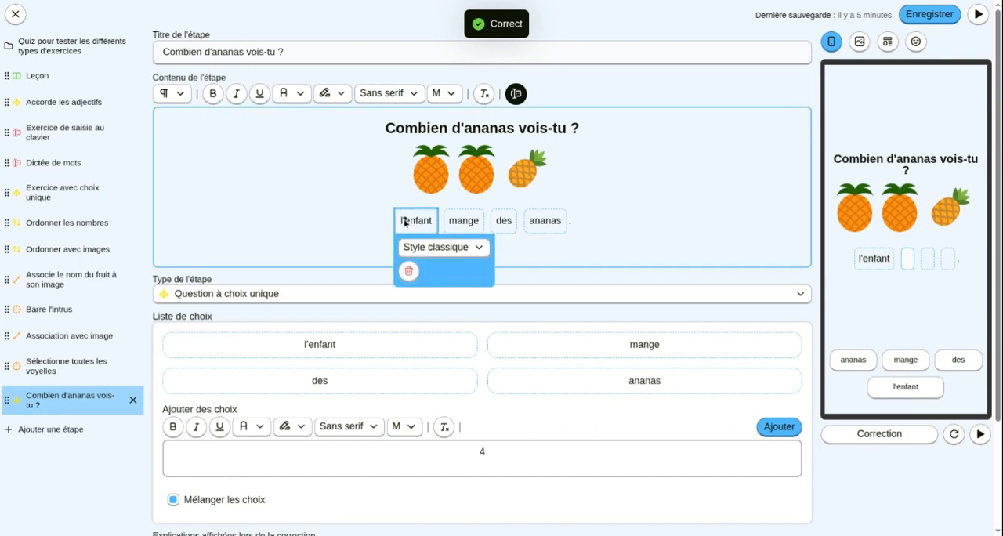
click(440, 250)
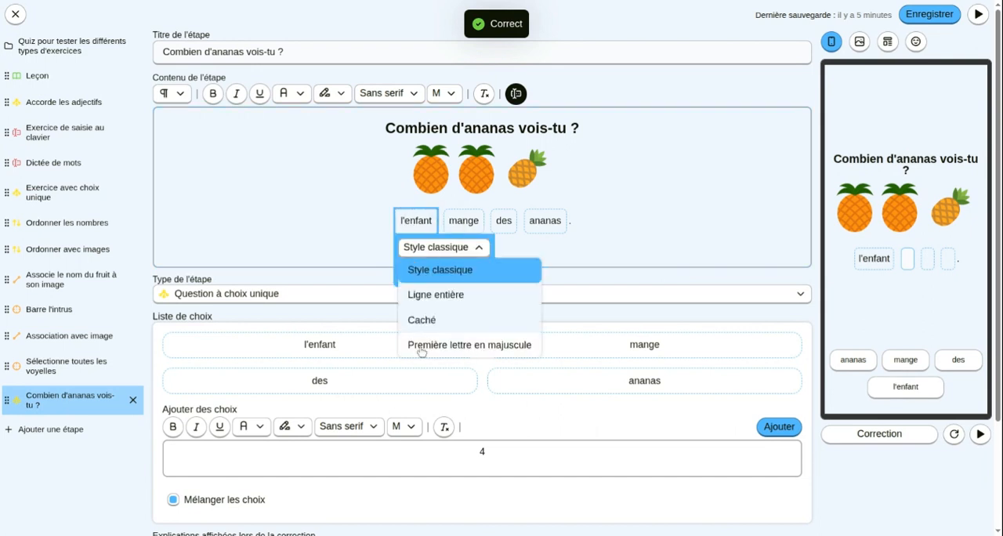
click(508, 353)
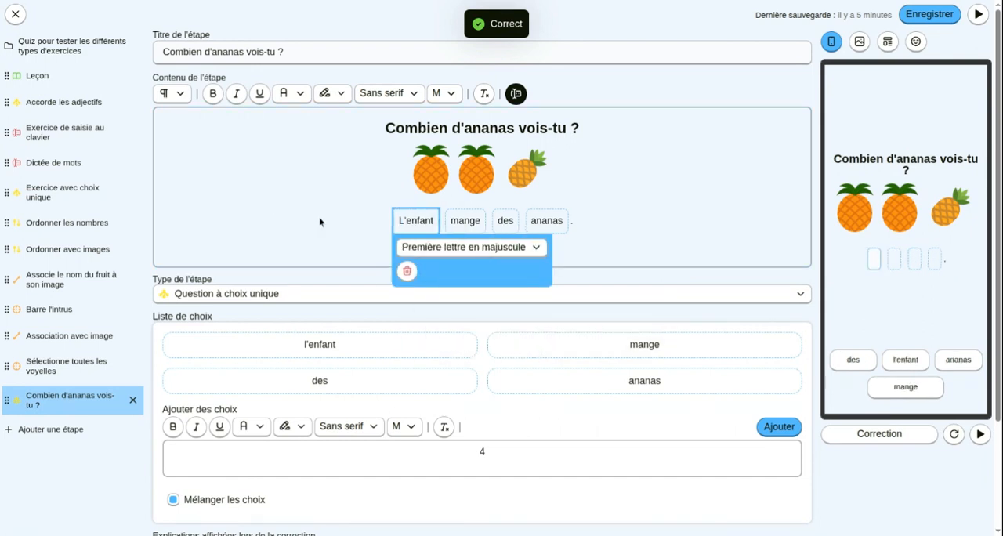
click(318, 220)
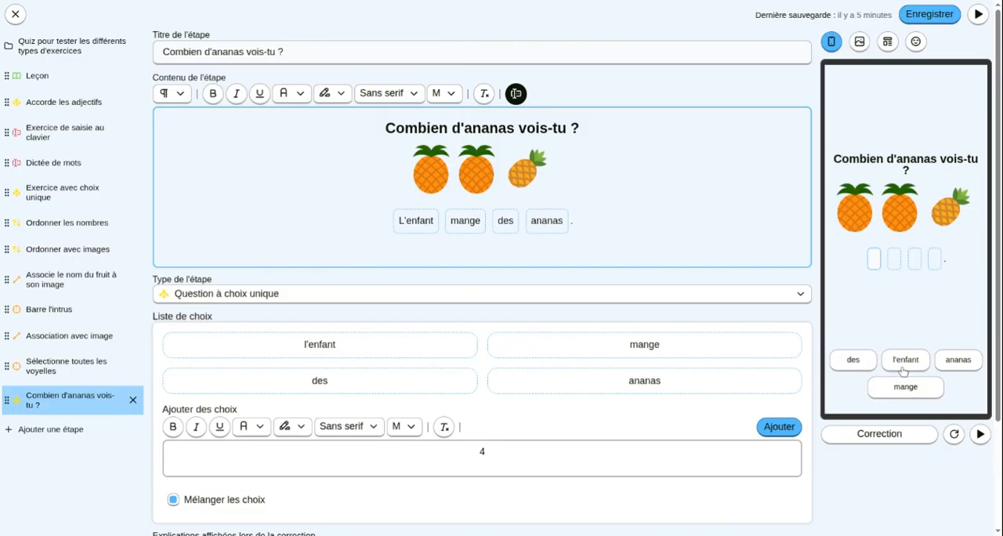
- Complete the whole sentence in the preview again to check how the first word is capitalised
click(904, 367)
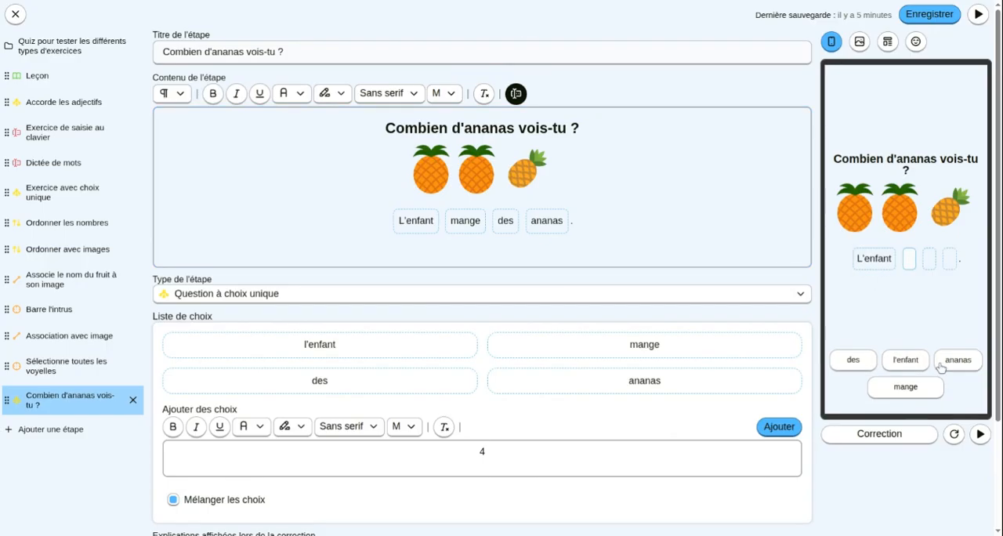
click(924, 387)
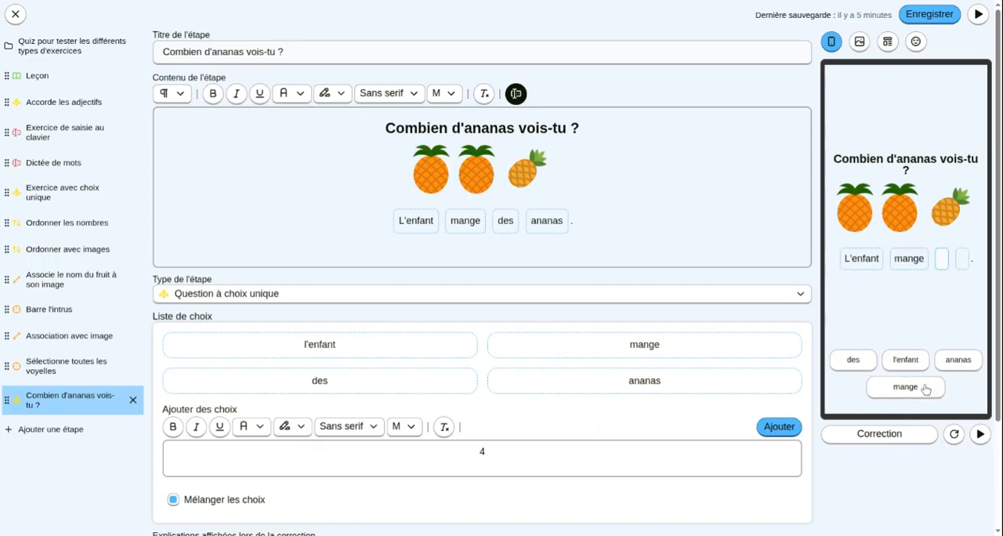
click(856, 362)
click(957, 365)
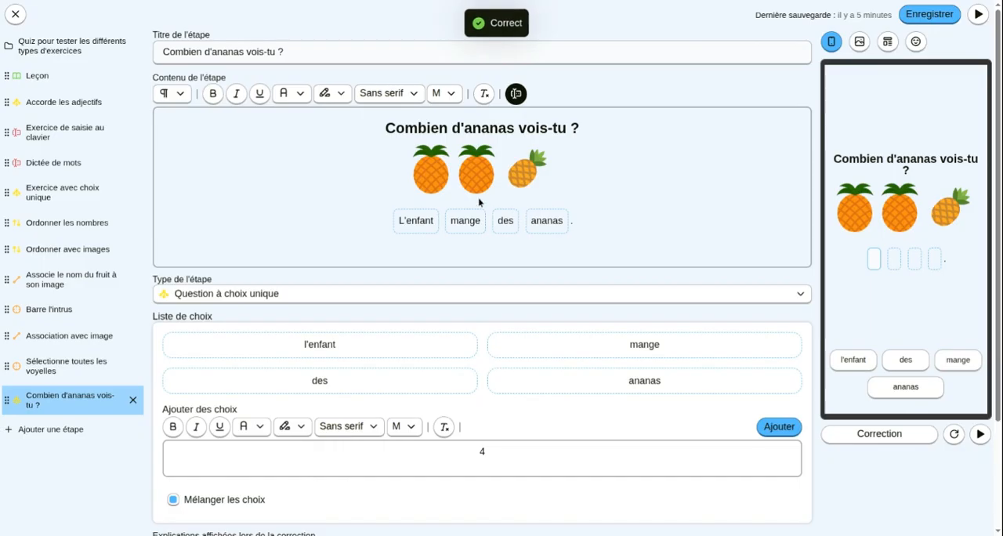
- Open the style setting of the first answer blank in the sentence to review its capitalisation option
click(424, 225)
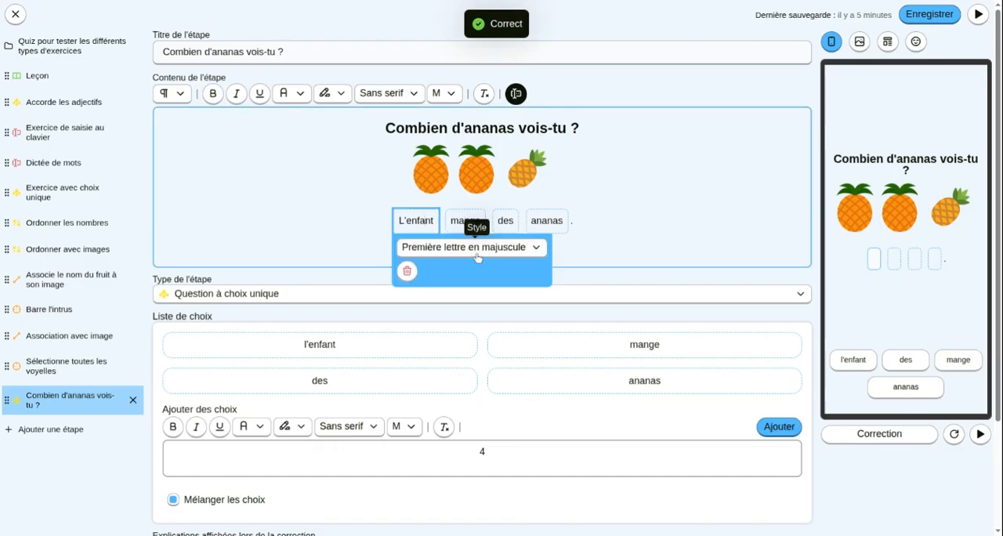
click(603, 226)
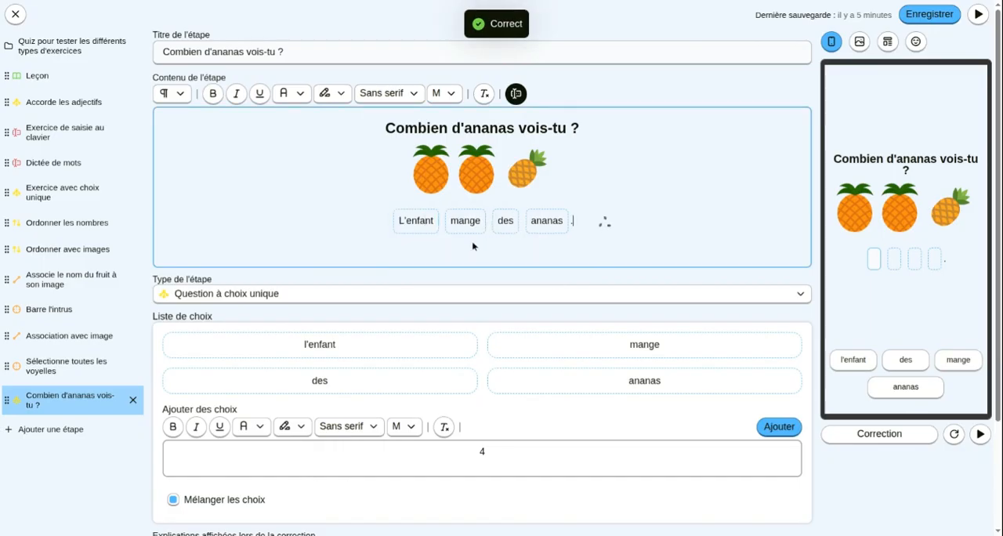
click(428, 228)
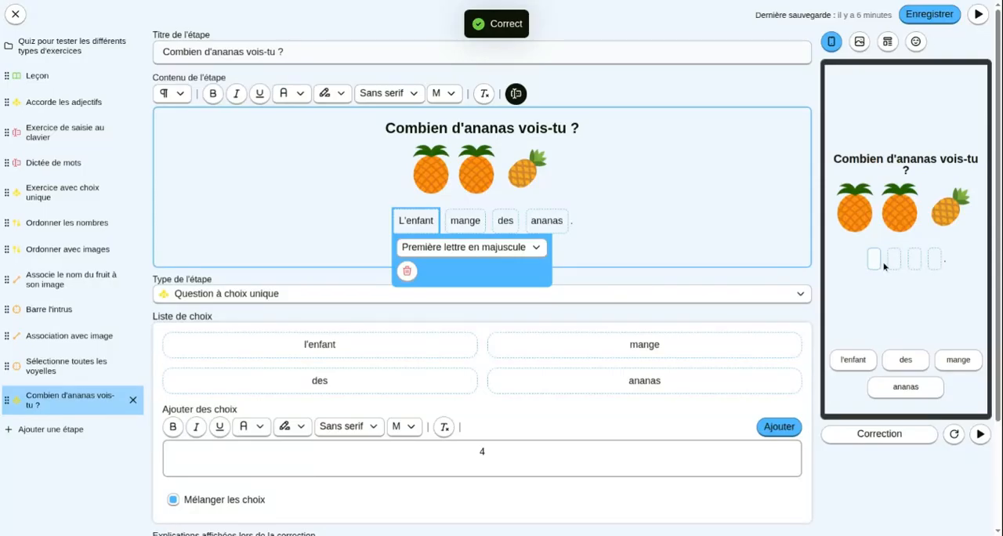
- Test a wrong answer in the preview by filling the blanks with ananas, mange, des and l'enfant, and continue past the correction
click(906, 388)
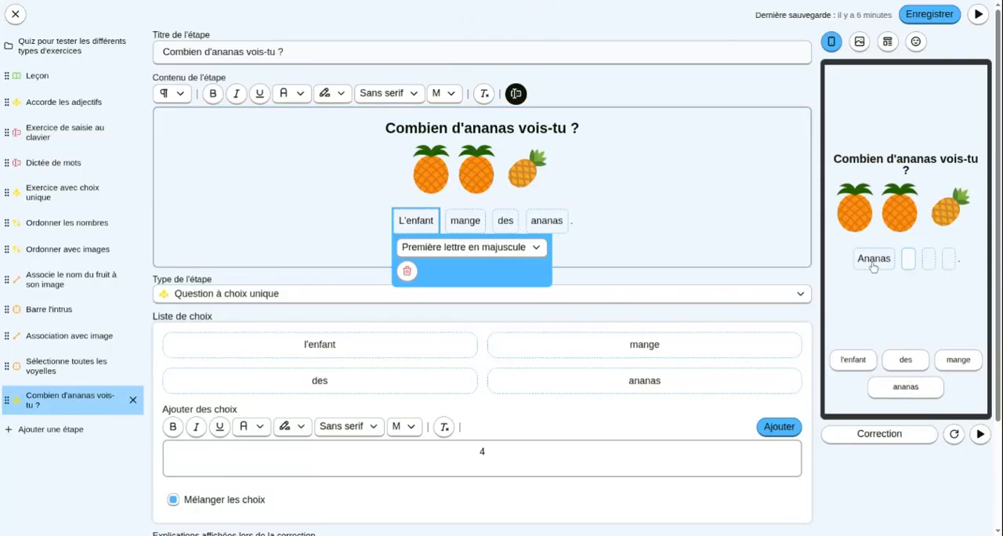
click(957, 359)
click(907, 360)
click(853, 360)
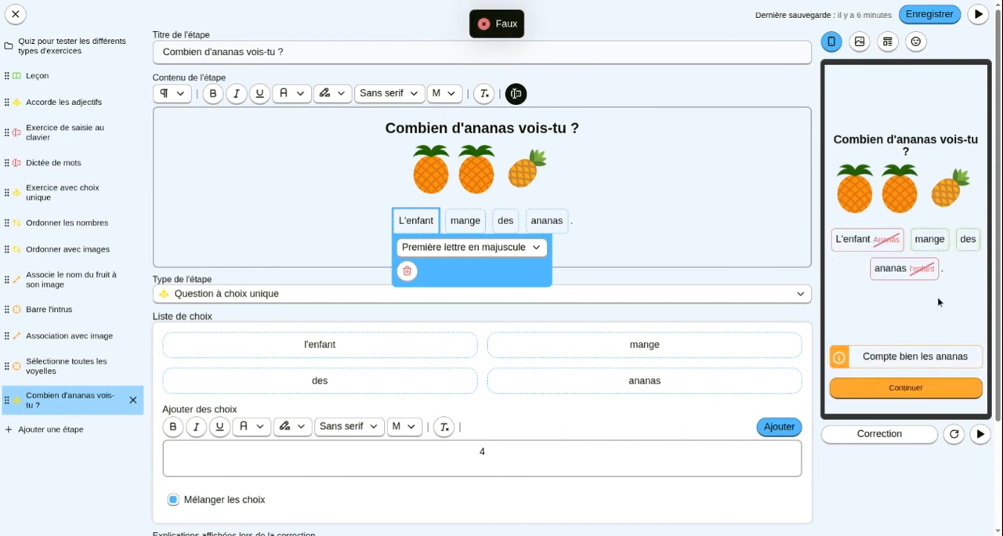
click(928, 392)
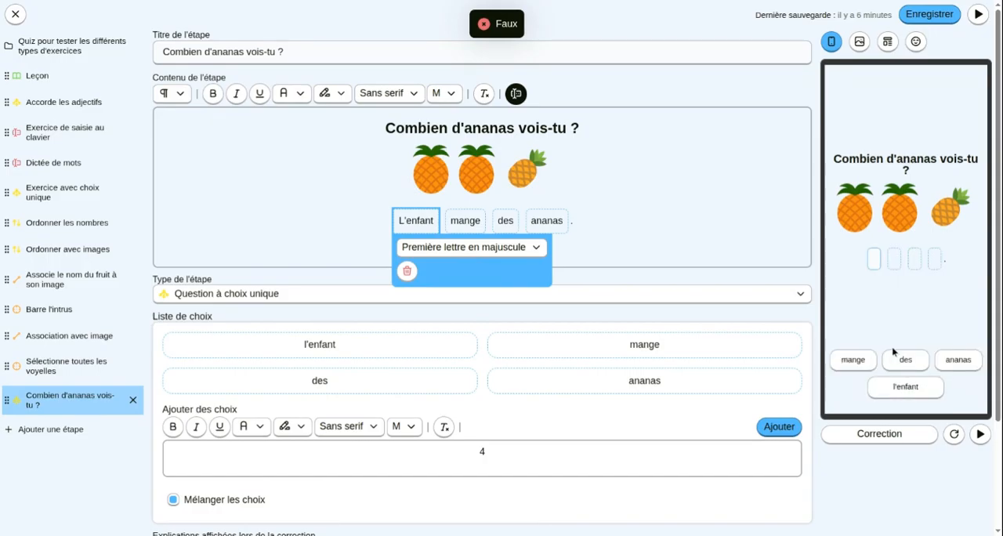
- Review the style setting of the L'enfant blank once more and save the quiz resource
click(591, 224)
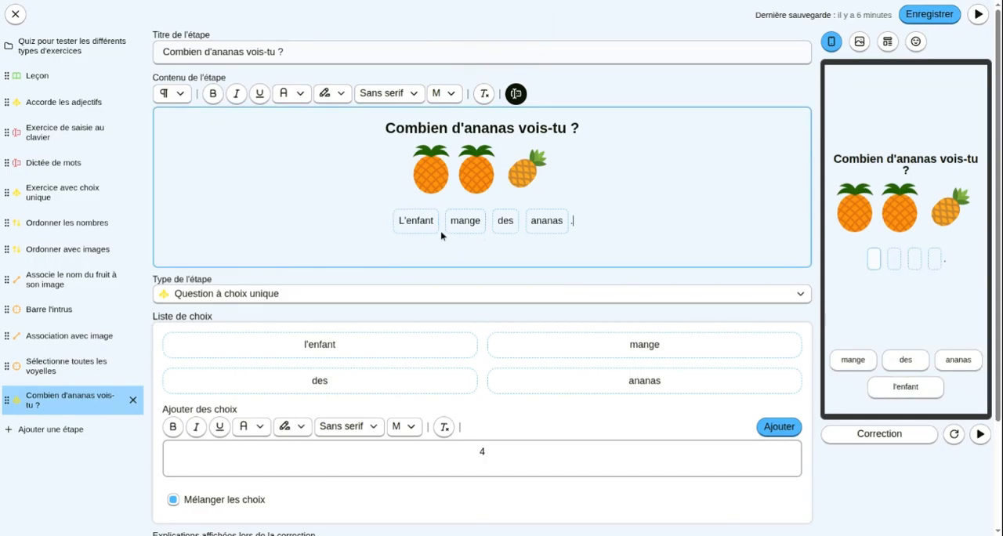
click(414, 222)
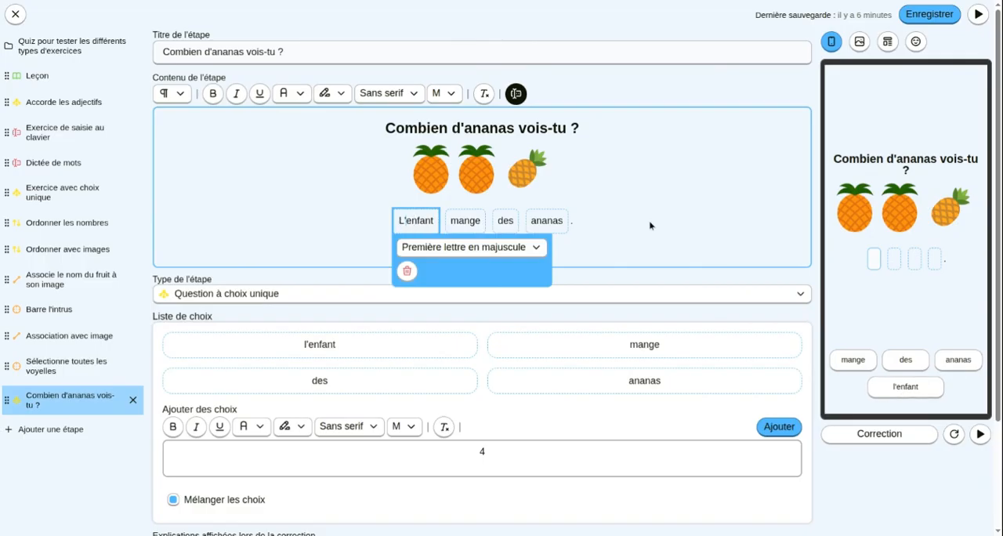
click(623, 224)
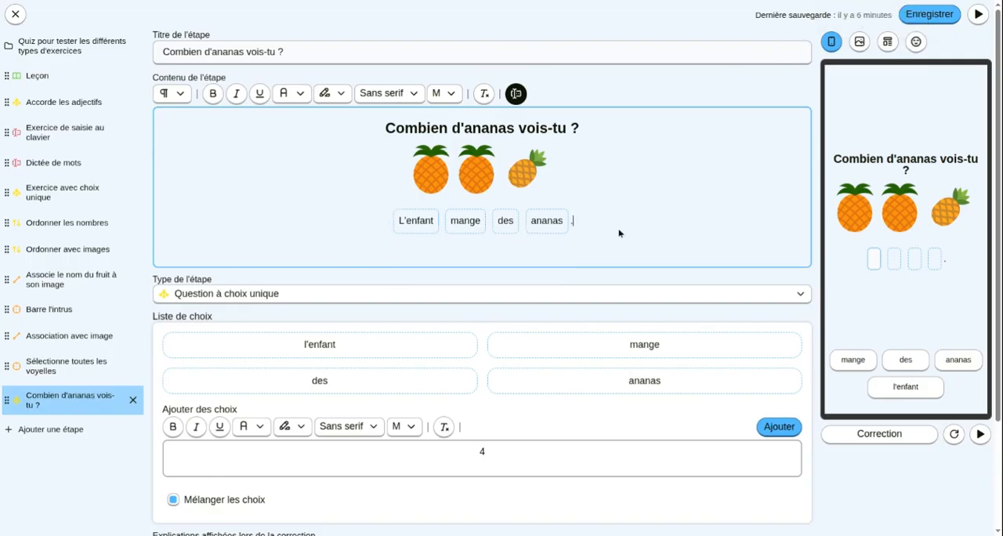
click(930, 17)
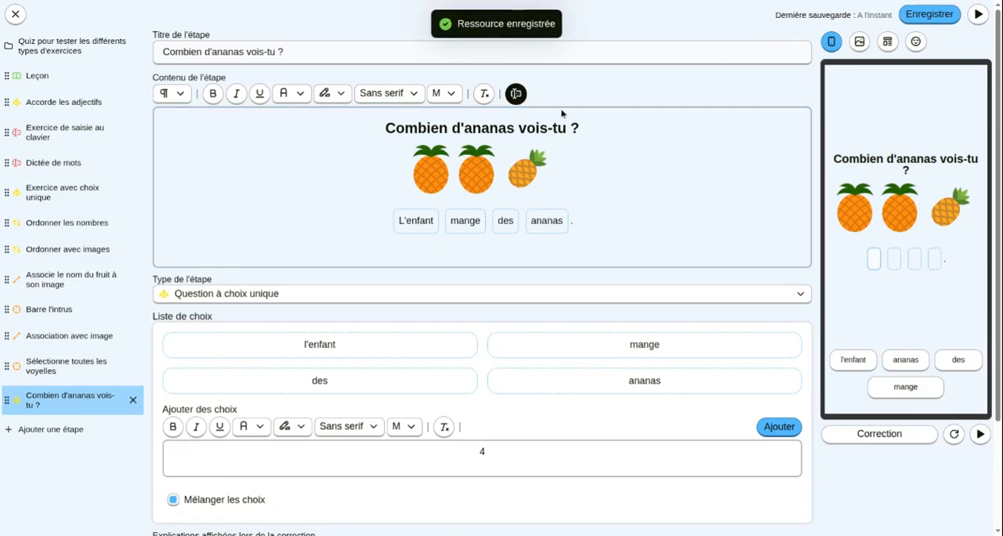